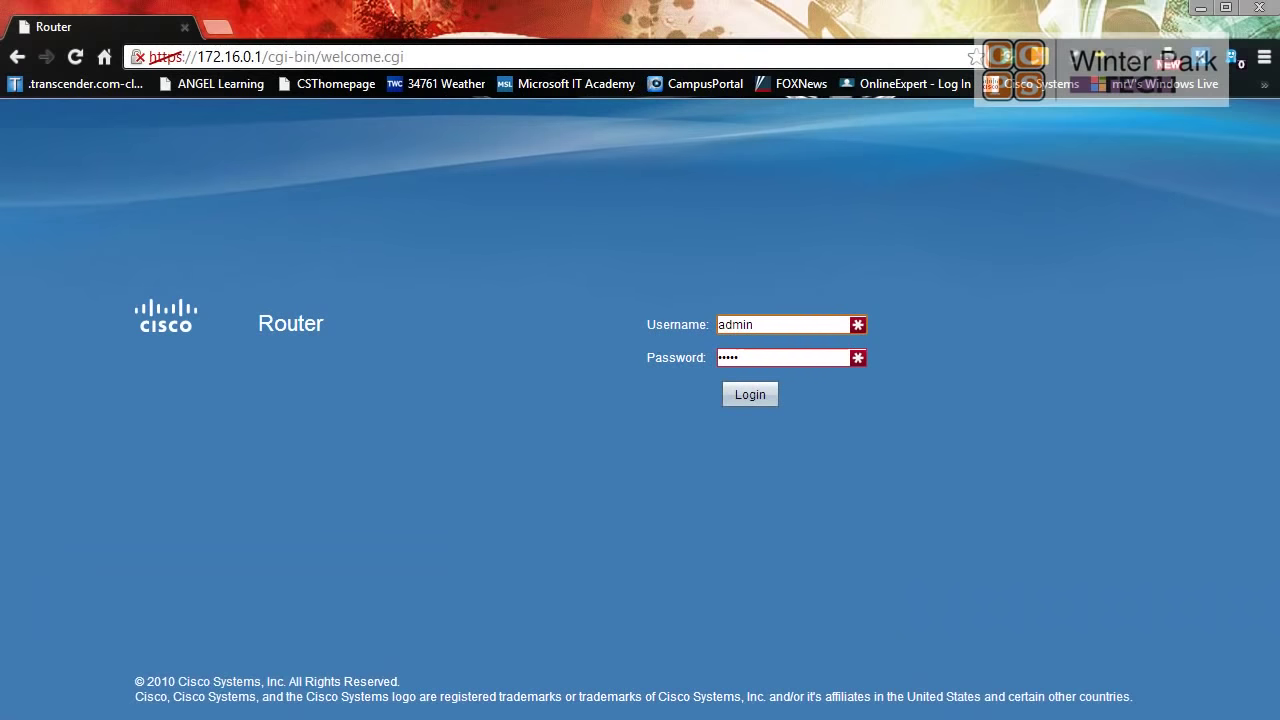
# - Log in to the router with the pre-filled administrator credentials and review the available configuration categories
pyautogui.click(762, 394)
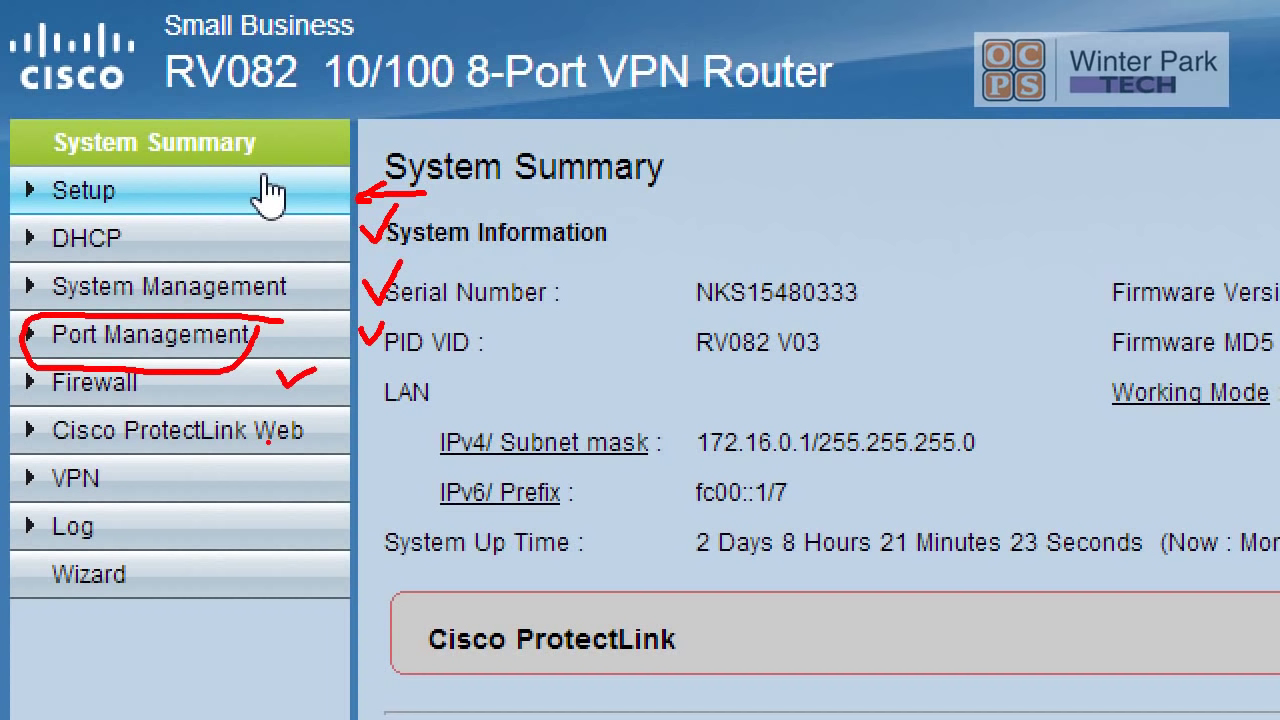
pyautogui.moveTo(256, 476)
pyautogui.mouseDown()
pyautogui.moveTo(285, 512)
pyautogui.moveTo(328, 455)
pyautogui.mouseUp()
pyautogui.moveTo(228, 536); pyautogui.dragTo(302, 532)
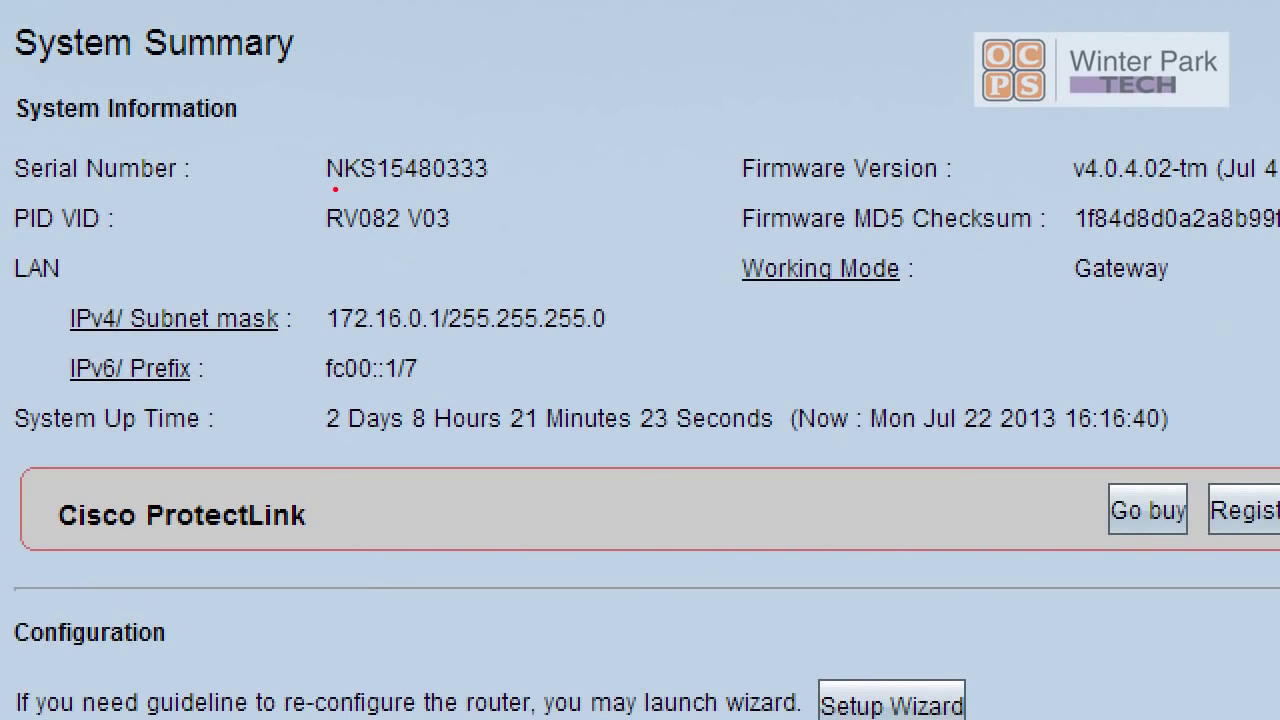
# - Examine the System Information entries for serial number, PID VID, firmware, working mode, LAN IPv4 and IPv6 addresses, and system up time
pyautogui.moveTo(329, 185); pyautogui.dragTo(486, 176)
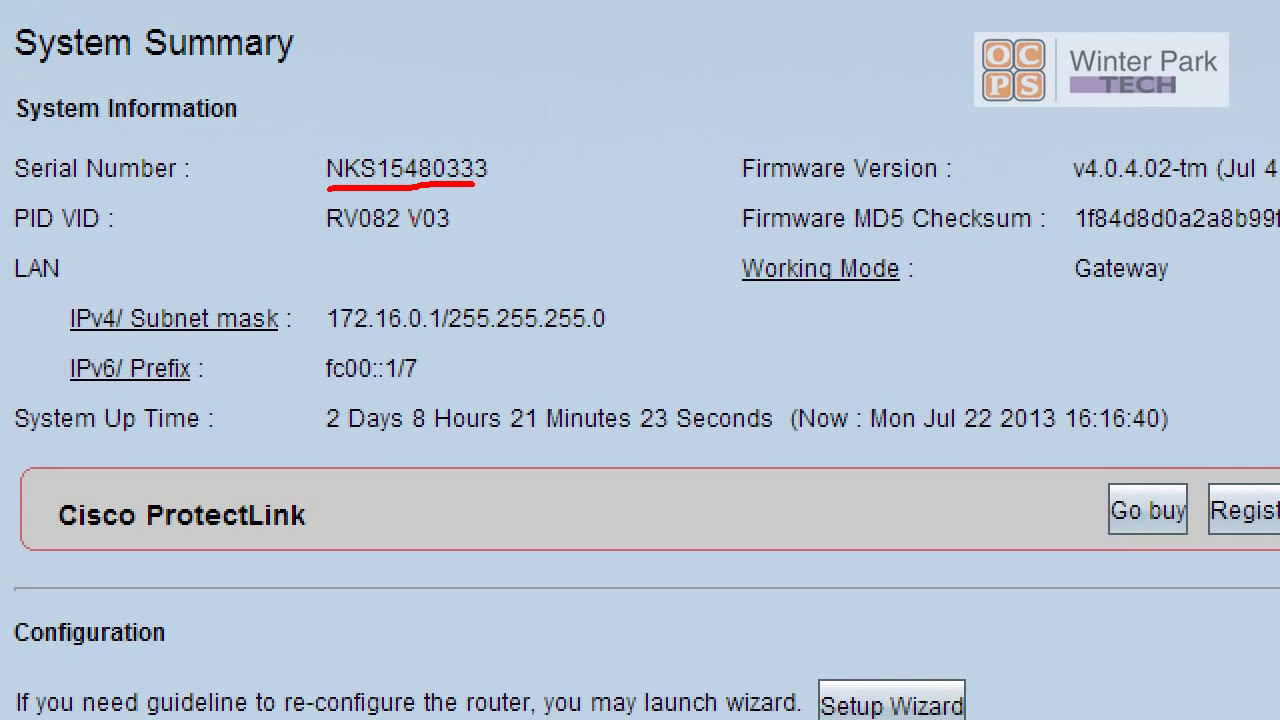
pyautogui.moveTo(327, 240); pyautogui.dragTo(440, 237)
pyautogui.moveTo(733, 296)
pyautogui.mouseDown()
pyautogui.moveTo(808, 316)
pyautogui.moveTo(920, 292)
pyautogui.moveTo(886, 245)
pyautogui.moveTo(740, 241)
pyautogui.moveTo(722, 298)
pyautogui.mouseUp()
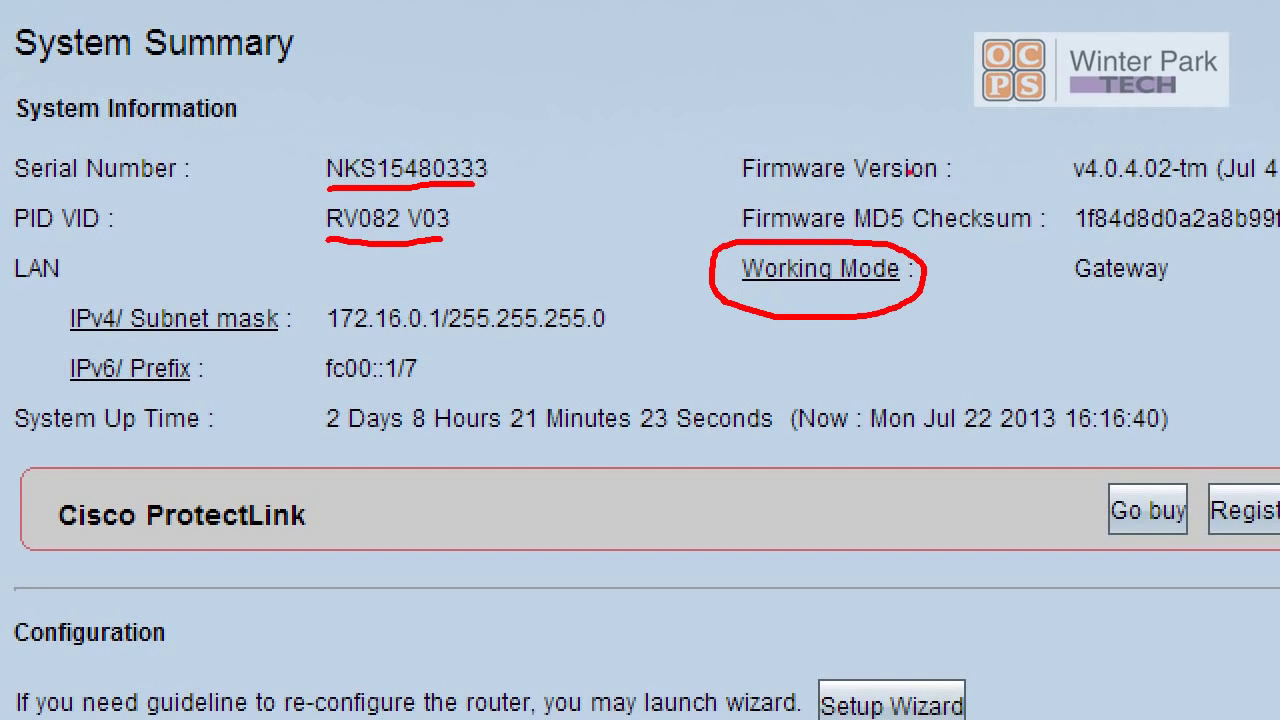
pyautogui.moveTo(751, 187); pyautogui.dragTo(910, 184)
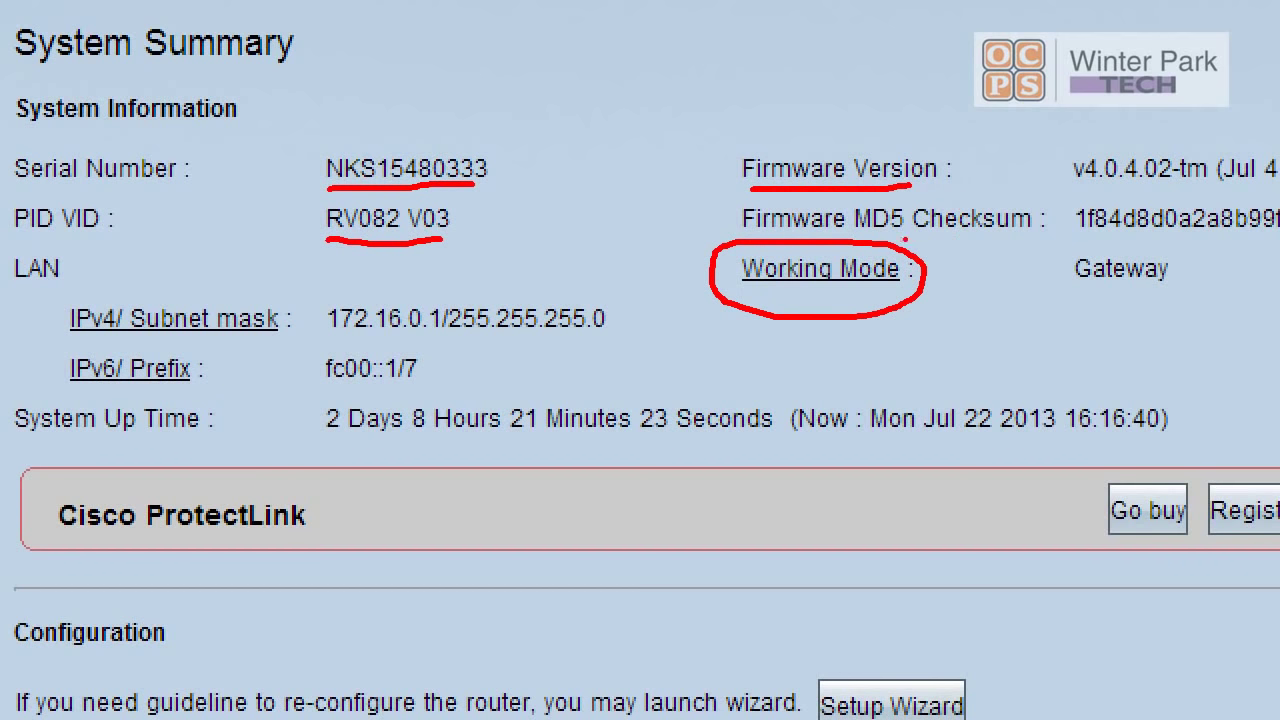
pyautogui.moveTo(906, 239); pyautogui.dragTo(1012, 238)
pyautogui.moveTo(326, 345); pyautogui.dragTo(588, 336)
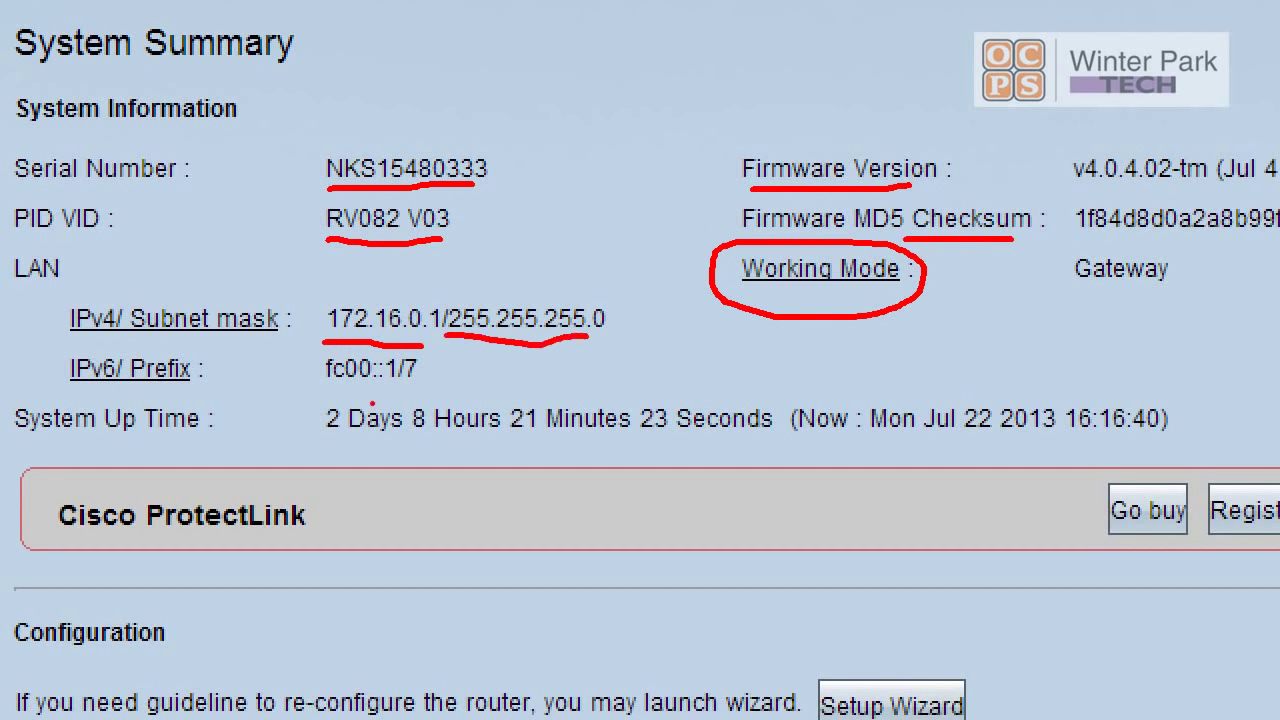
pyautogui.moveTo(328, 394); pyautogui.dragTo(430, 395)
pyautogui.moveTo(337, 450); pyautogui.dragTo(482, 455)
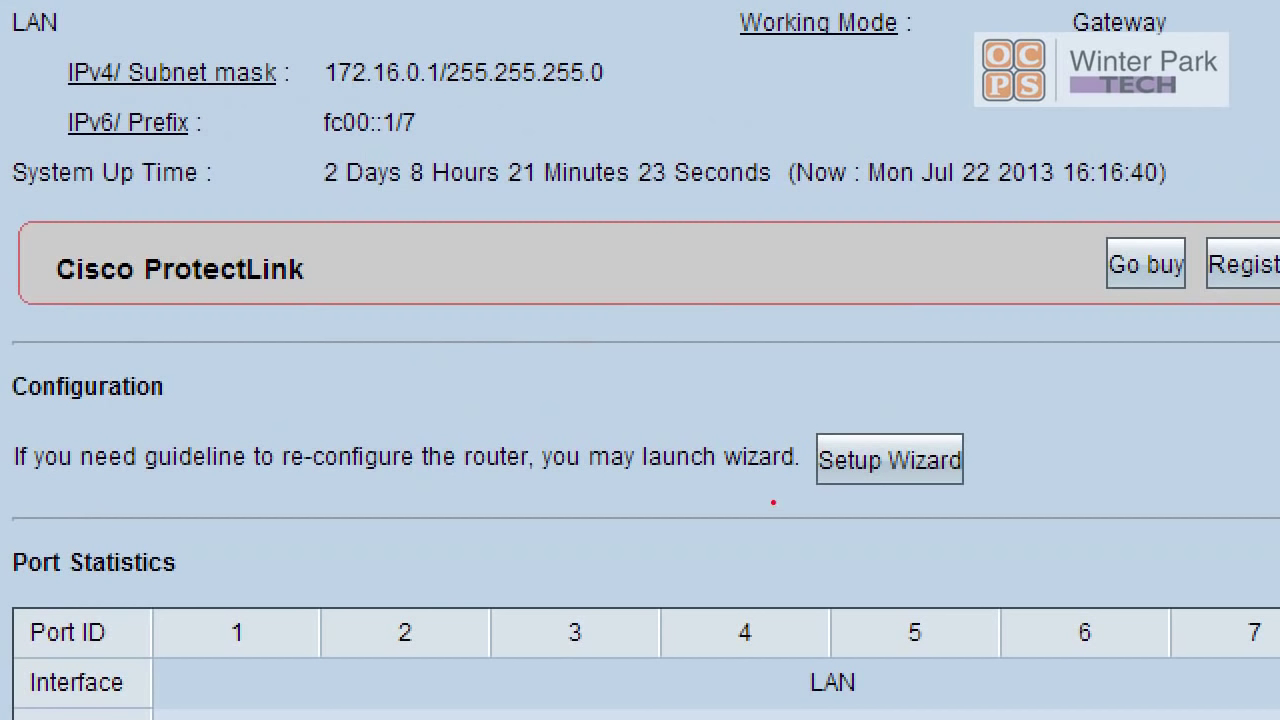
# - Review the Setup Wizard option, the Logout and Help links, and the LAN addressing entries on the System Summary
pyautogui.moveTo(773, 502)
pyautogui.mouseDown()
pyautogui.moveTo(1008, 500)
pyautogui.moveTo(930, 414)
pyautogui.moveTo(787, 419)
pyautogui.mouseUp()
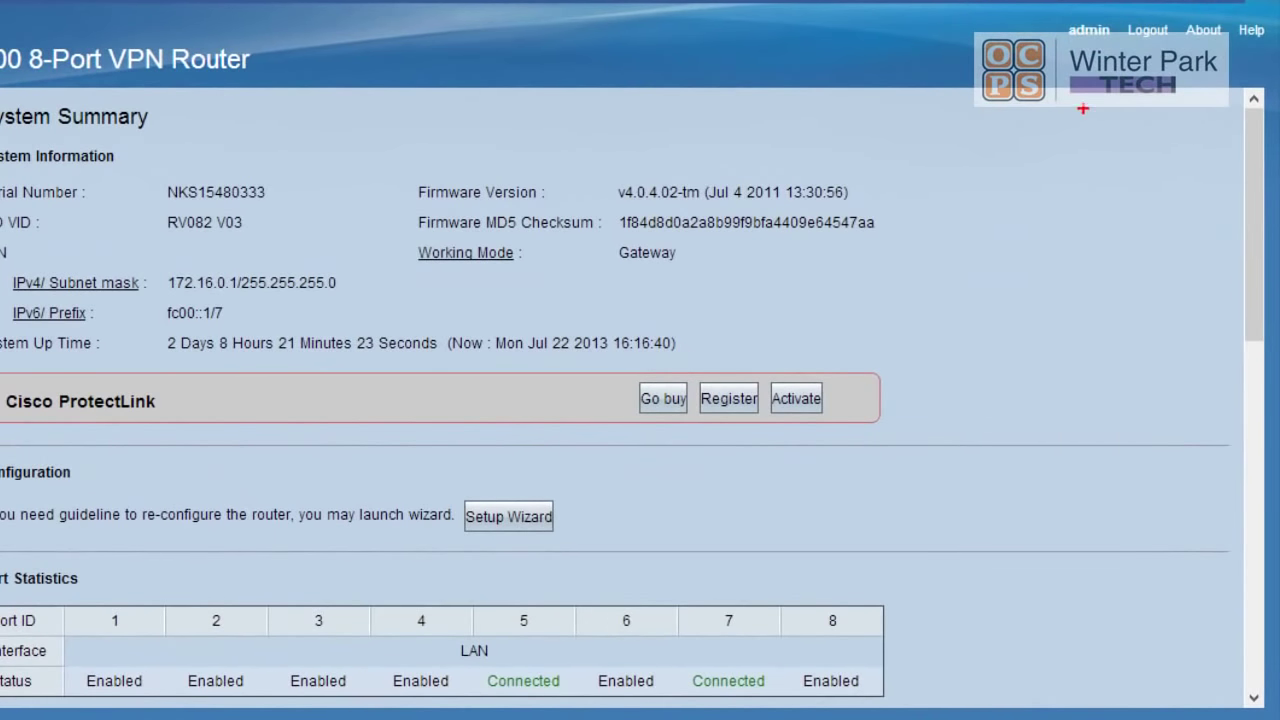
pyautogui.moveTo(1108, 128); pyautogui.dragTo(1198, 70)
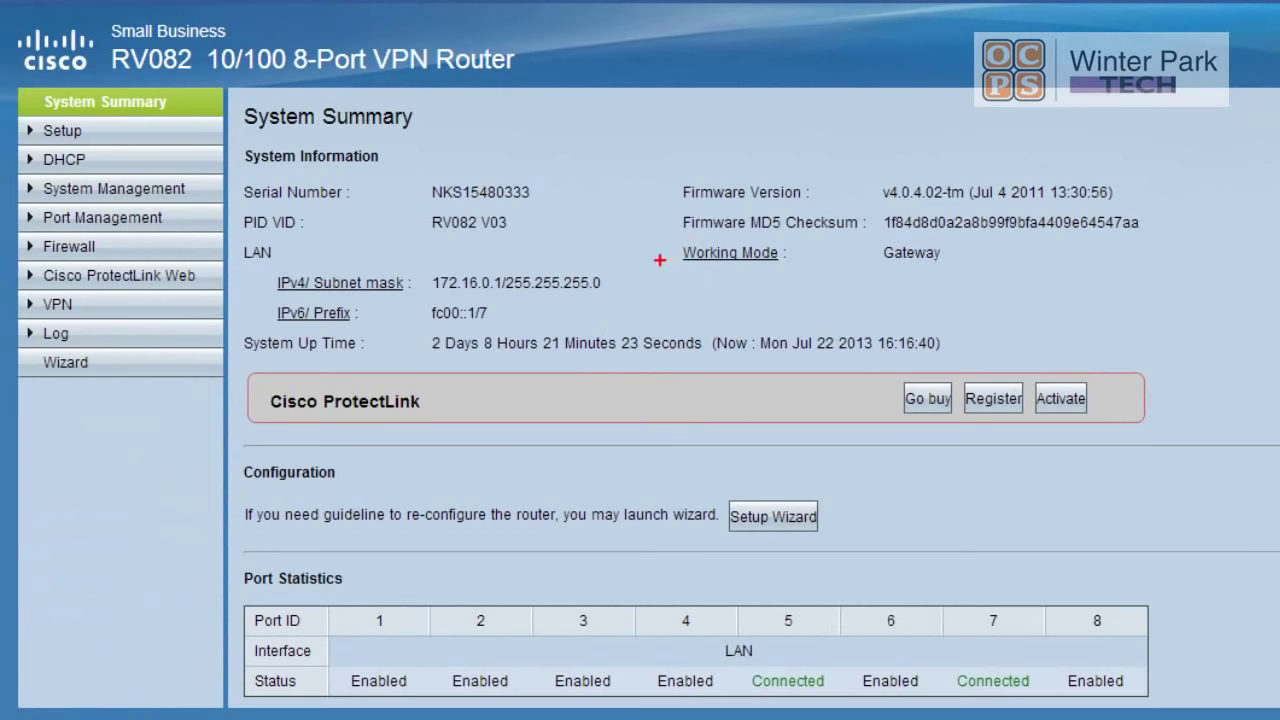
pyautogui.moveTo(662, 270)
pyautogui.mouseDown()
pyautogui.moveTo(350, 254)
pyautogui.moveTo(188, 230)
pyautogui.moveTo(400, 358)
pyautogui.moveTo(632, 284)
pyautogui.mouseUp()
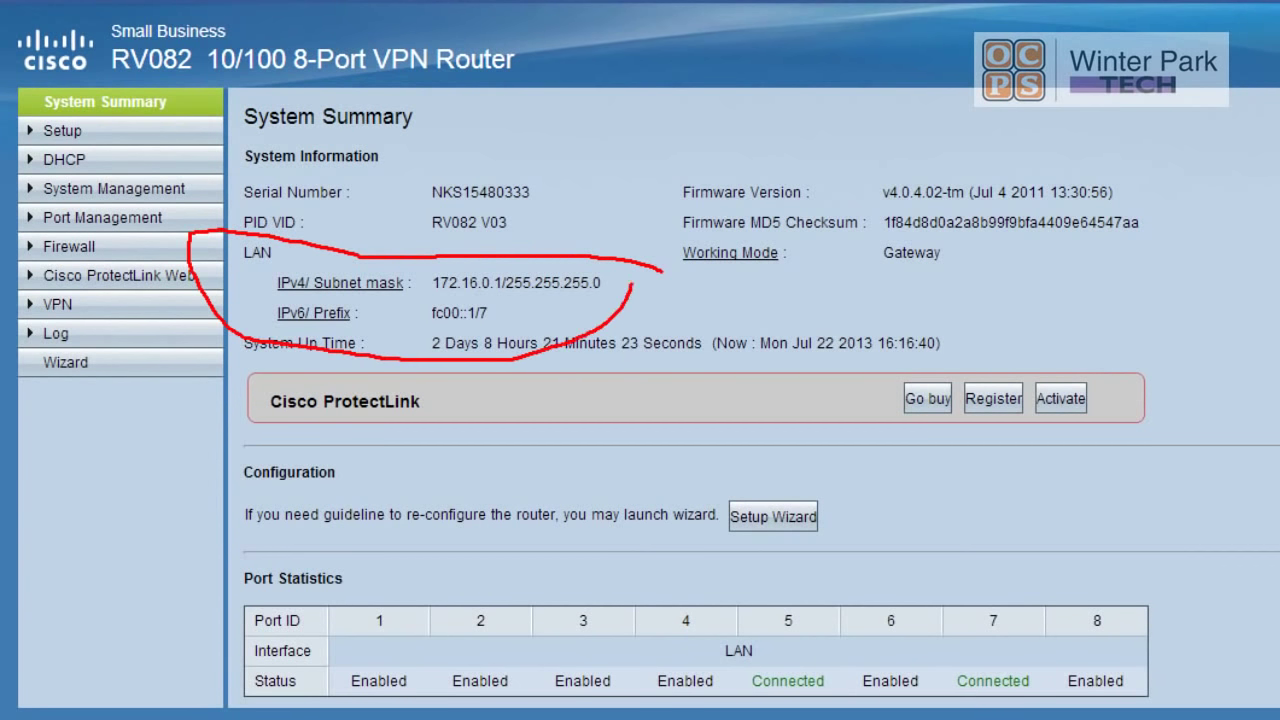
# - Examine the Port Statistics for LAN ports 5 and 7 and the WAN1 Internet port
pyautogui.scroll(-4, 700, 400)
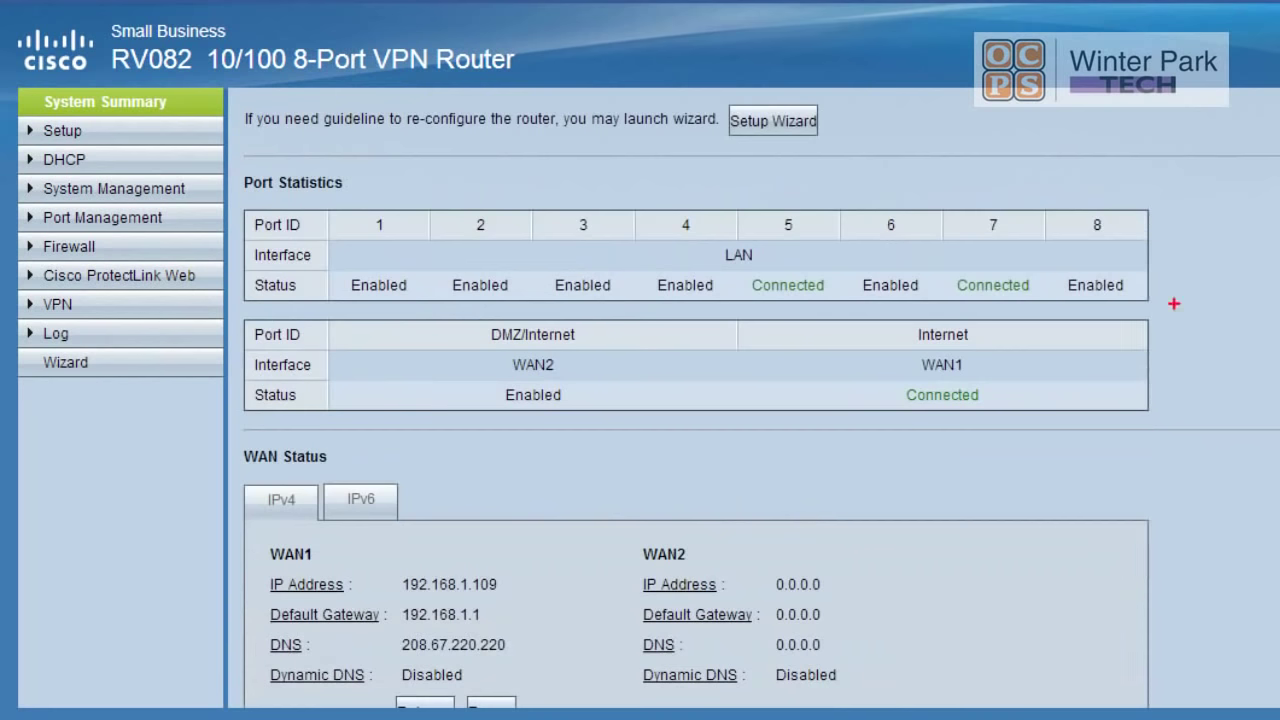
pyautogui.moveTo(830, 268)
pyautogui.mouseDown()
pyautogui.moveTo(776, 265)
pyautogui.moveTo(788, 324)
pyautogui.moveTo(832, 278)
pyautogui.mouseUp()
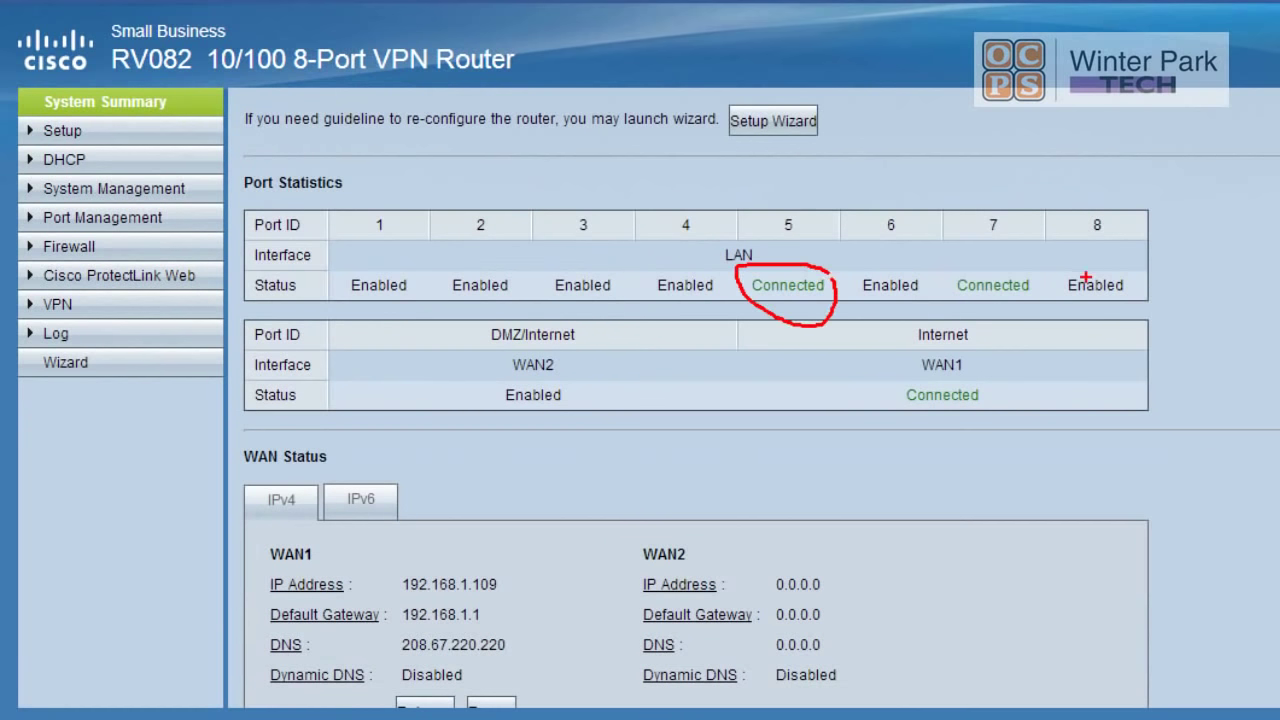
pyautogui.moveTo(1040, 264)
pyautogui.mouseDown()
pyautogui.moveTo(980, 318)
pyautogui.moveTo(1058, 292)
pyautogui.moveTo(1030, 266)
pyautogui.mouseUp()
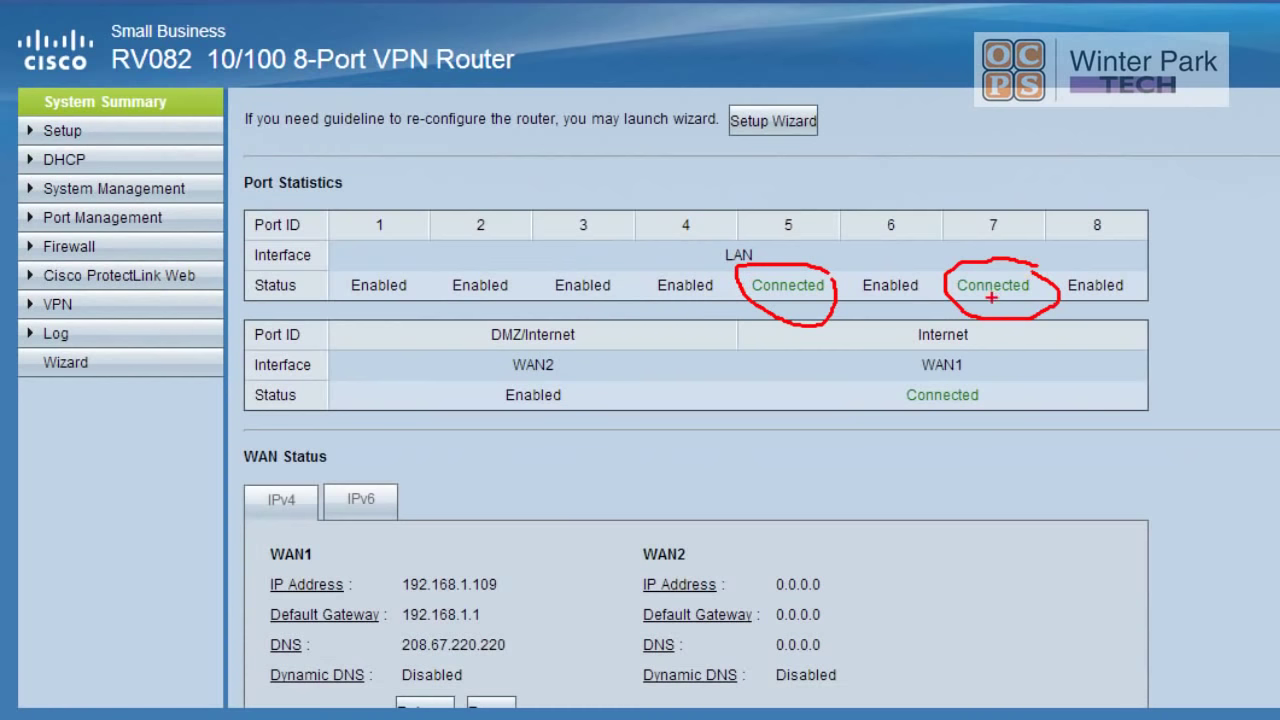
pyautogui.moveTo(997, 354)
pyautogui.mouseDown()
pyautogui.moveTo(955, 322)
pyautogui.moveTo(892, 410)
pyautogui.moveTo(1045, 368)
pyautogui.moveTo(1000, 353)
pyautogui.mouseUp()
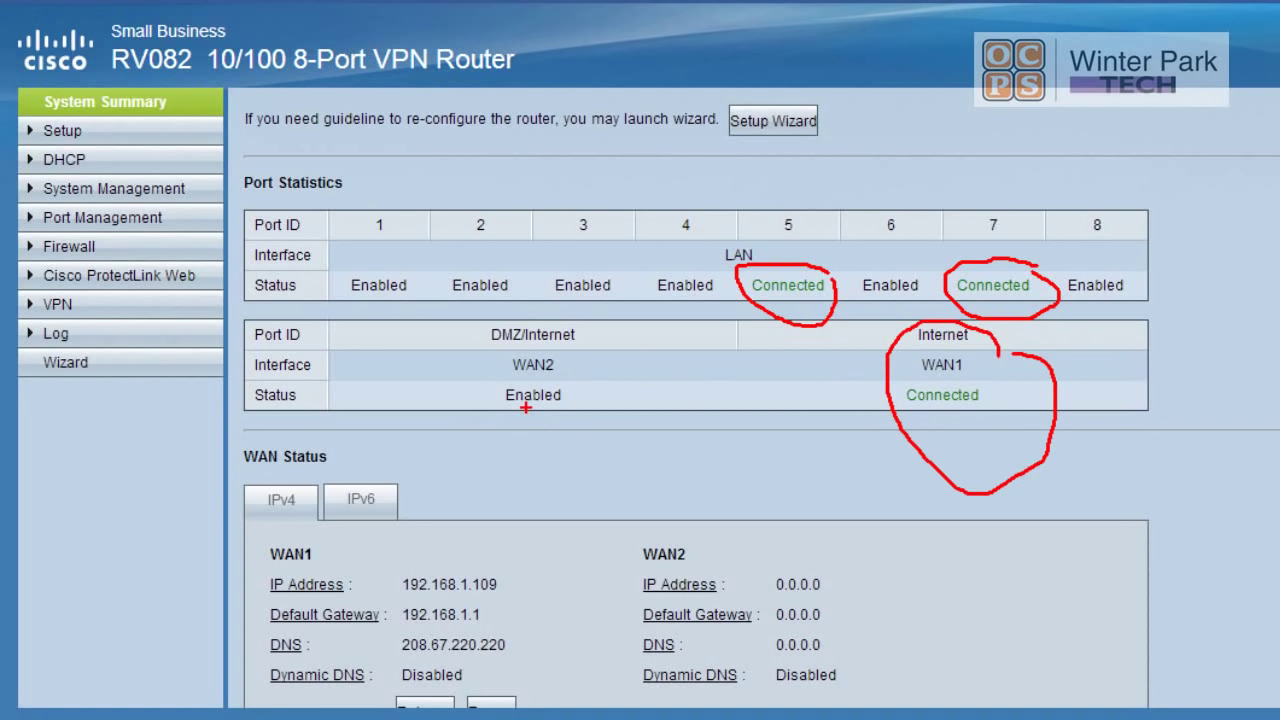
# - Examine WAN1's IPv4 details under WAN Status, particularly its IP address
pyautogui.scroll(-3, 525, 407)
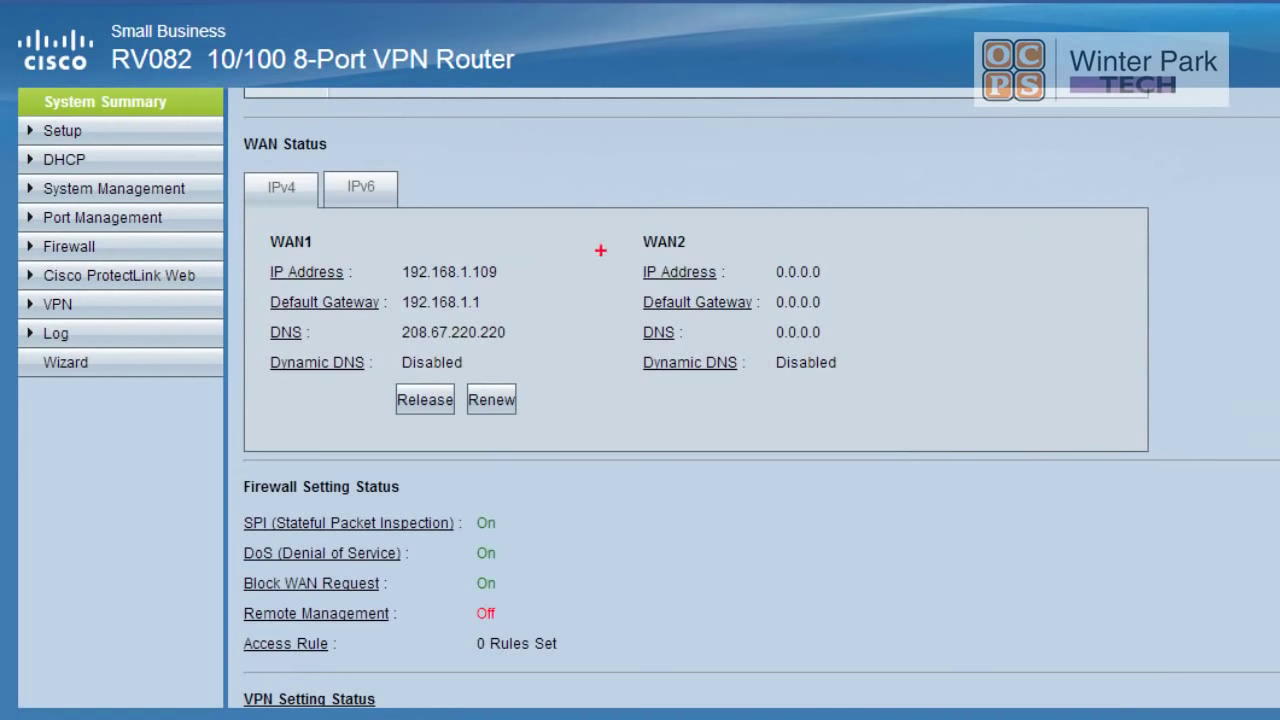
pyautogui.moveTo(549, 238)
pyautogui.mouseDown()
pyautogui.moveTo(283, 211)
pyautogui.moveTo(229, 336)
pyautogui.moveTo(412, 466)
pyautogui.moveTo(554, 370)
pyautogui.moveTo(545, 228)
pyautogui.mouseUp()
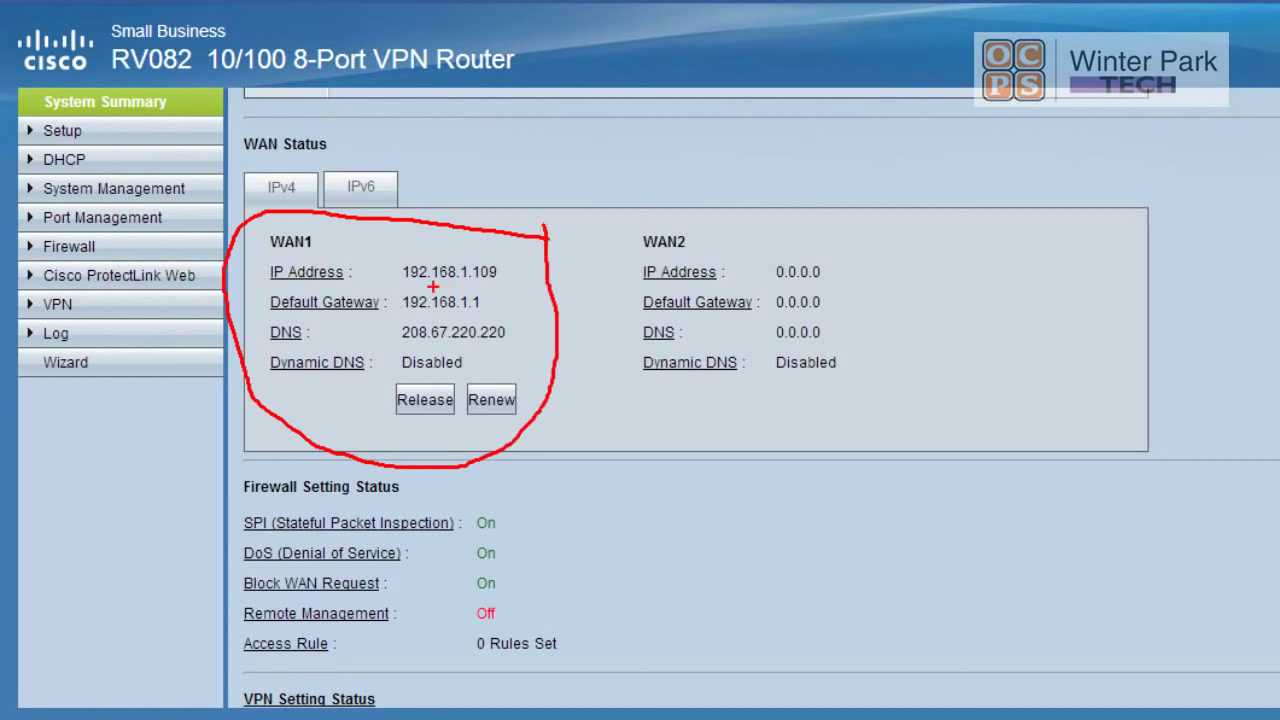
pyautogui.moveTo(380, 289); pyautogui.dragTo(513, 288)
# - Review the firewall, VPN and log setting statuses on the System Summary, including Remote Management and Access Rule
pyautogui.scroll(-3, 881, 425)
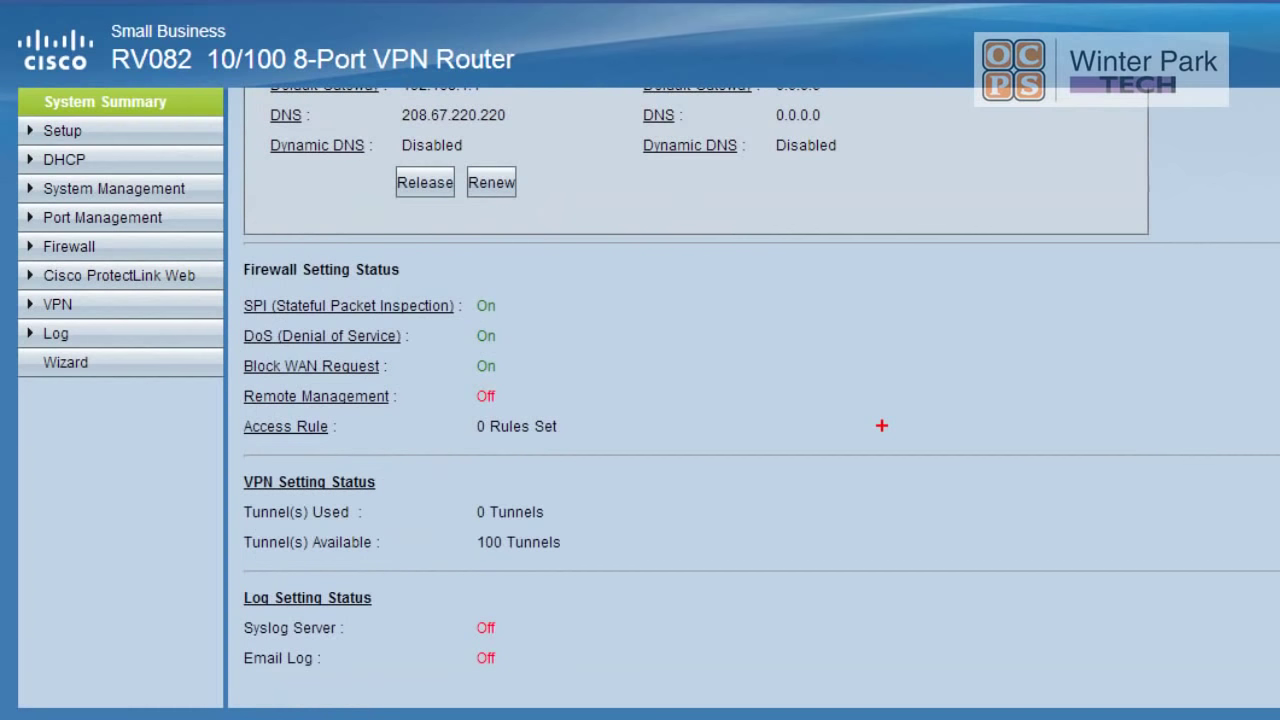
pyautogui.moveTo(214, 241)
pyautogui.mouseDown()
pyautogui.moveTo(518, 285)
pyautogui.moveTo(594, 436)
pyautogui.moveTo(460, 468)
pyautogui.moveTo(258, 471)
pyautogui.moveTo(353, 424)
pyautogui.moveTo(262, 407)
pyautogui.moveTo(238, 446)
pyautogui.moveTo(258, 456)
pyautogui.mouseUp()
pyautogui.moveTo(402, 408)
pyautogui.mouseDown()
pyautogui.moveTo(534, 410)
pyautogui.moveTo(492, 381)
pyautogui.moveTo(430, 402)
pyautogui.mouseUp()
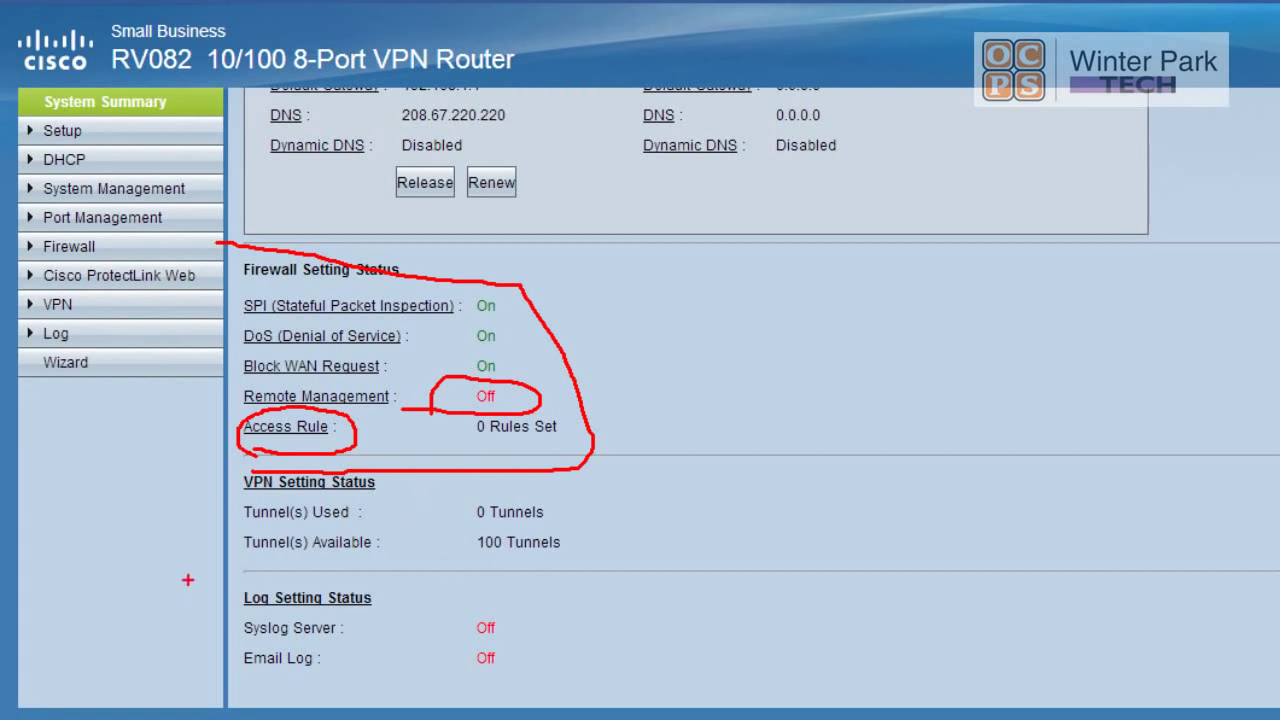
pyautogui.moveTo(187, 581); pyautogui.dragTo(647, 581)
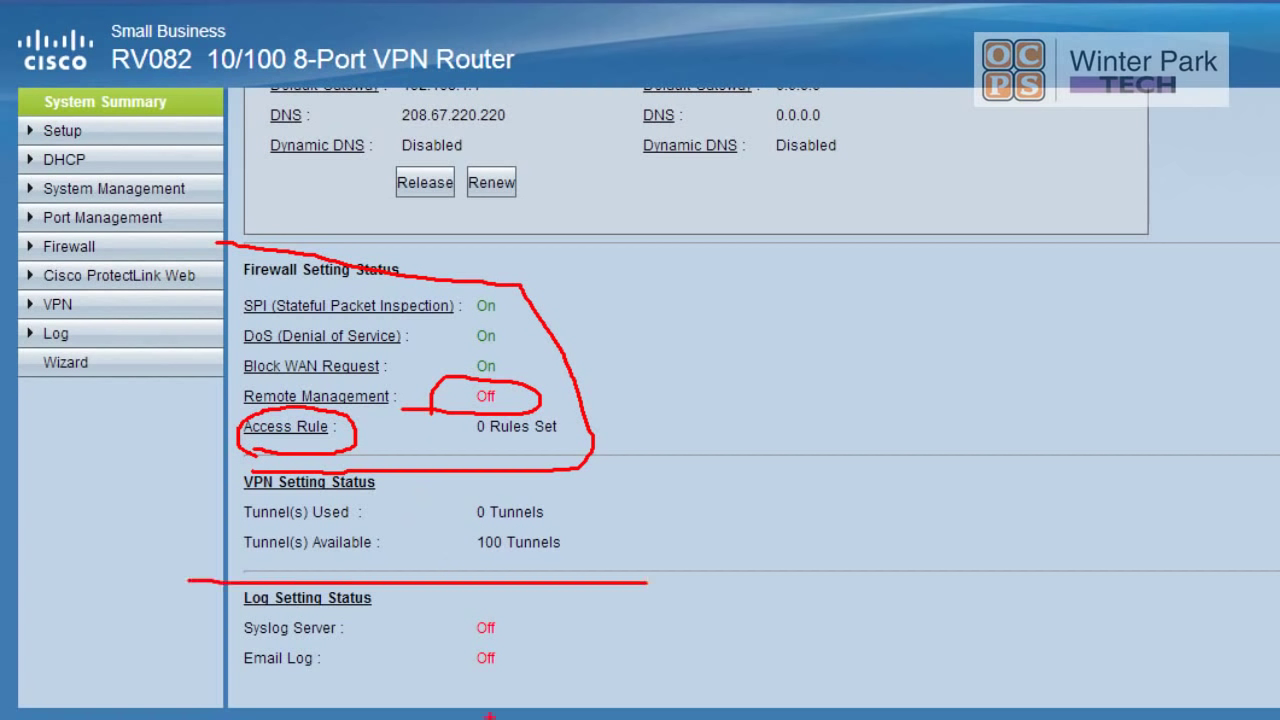
pyautogui.moveTo(200, 688)
pyautogui.mouseDown()
pyautogui.moveTo(516, 700)
pyautogui.moveTo(568, 618)
pyautogui.moveTo(556, 580)
pyautogui.mouseUp()
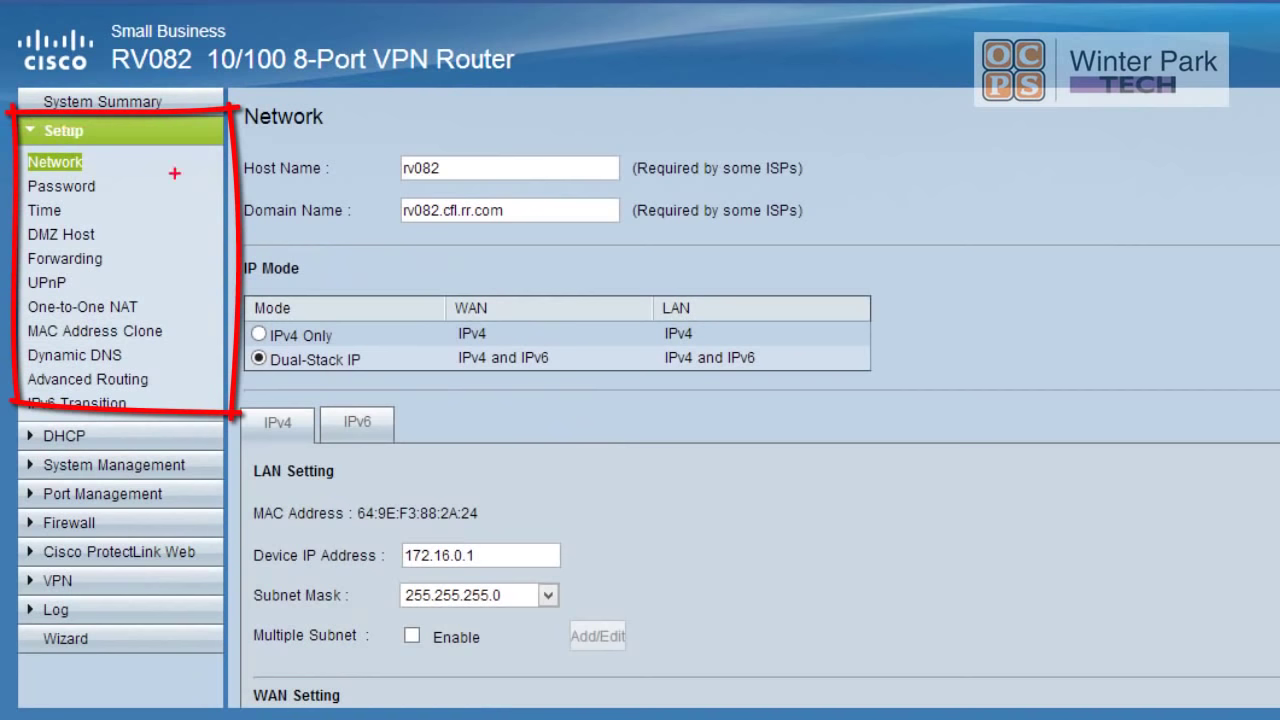
# - Examine the Setup Network page's host name, domain name, IP mode, MAC address and device IP address
pyautogui.moveTo(244, 187); pyautogui.dragTo(330, 185)
pyautogui.moveTo(244, 234); pyautogui.dragTo(338, 234)
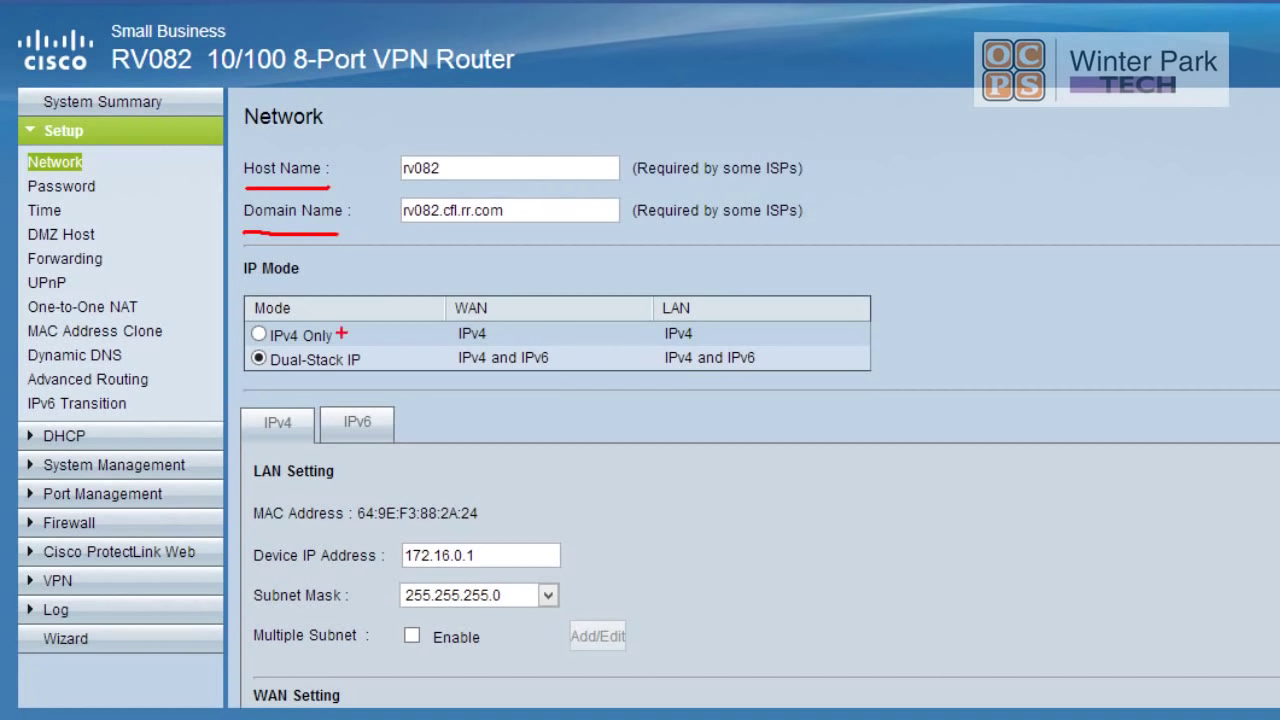
pyautogui.moveTo(385, 350)
pyautogui.mouseDown()
pyautogui.moveTo(238, 335)
pyautogui.moveTo(325, 404)
pyautogui.moveTo(388, 350)
pyautogui.mouseUp()
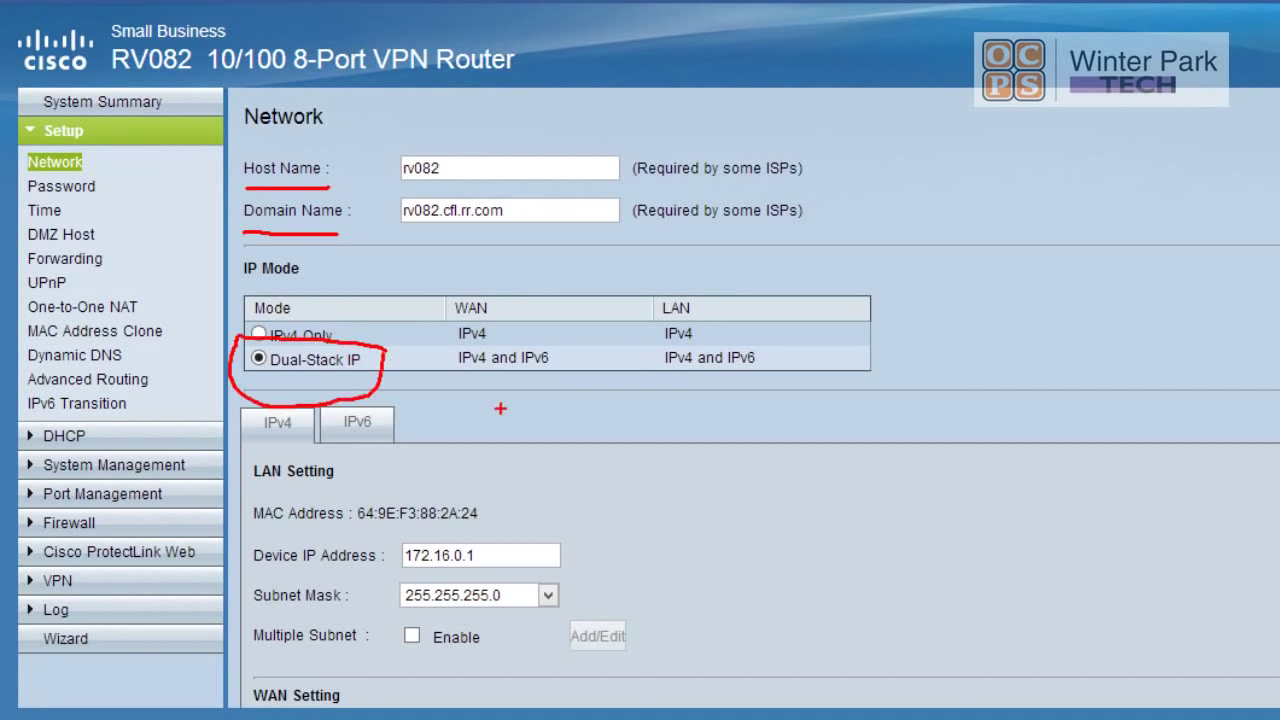
pyautogui.moveTo(382, 580)
pyautogui.mouseDown()
pyautogui.moveTo(580, 570)
pyautogui.moveTo(543, 532)
pyautogui.moveTo(426, 520)
pyautogui.moveTo(390, 576)
pyautogui.mouseUp()
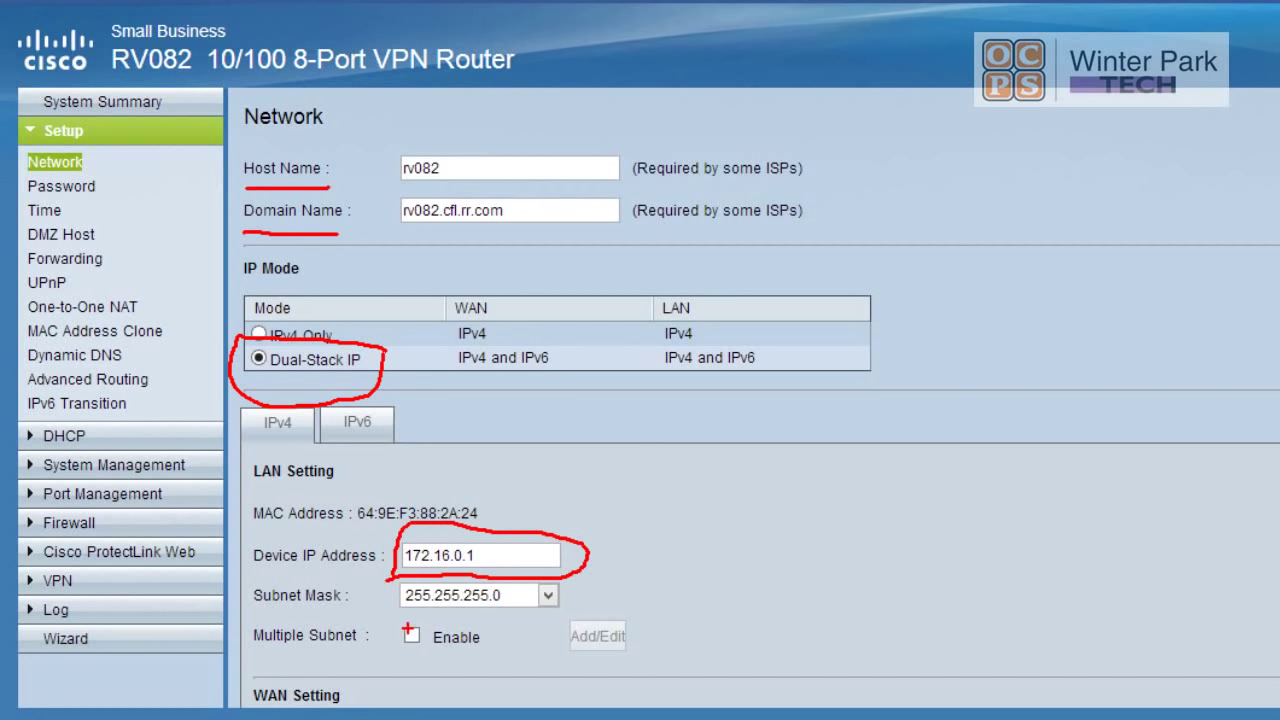
pyautogui.moveTo(497, 507); pyautogui.dragTo(600, 481)
pyautogui.moveTo(512, 484)
pyautogui.mouseDown()
pyautogui.moveTo(480, 514)
pyautogui.moveTo(536, 521)
pyautogui.mouseUp()
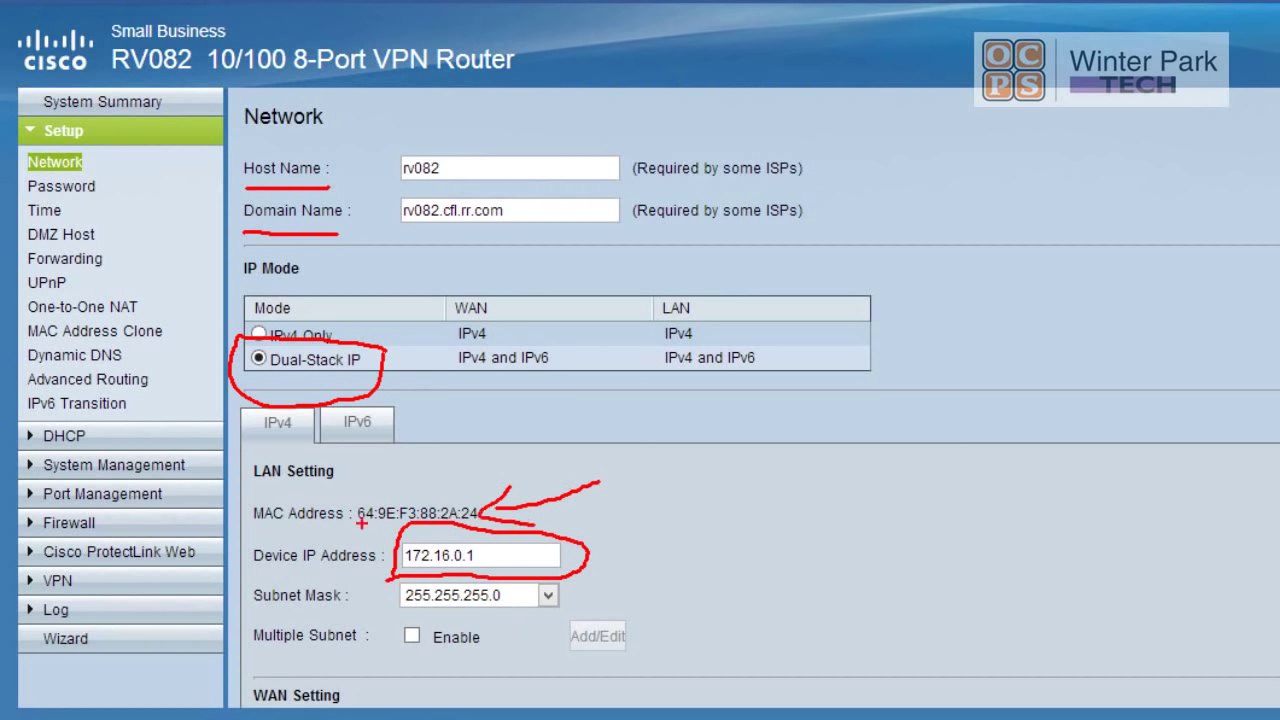
pyautogui.moveTo(350, 528); pyautogui.dragTo(476, 520)
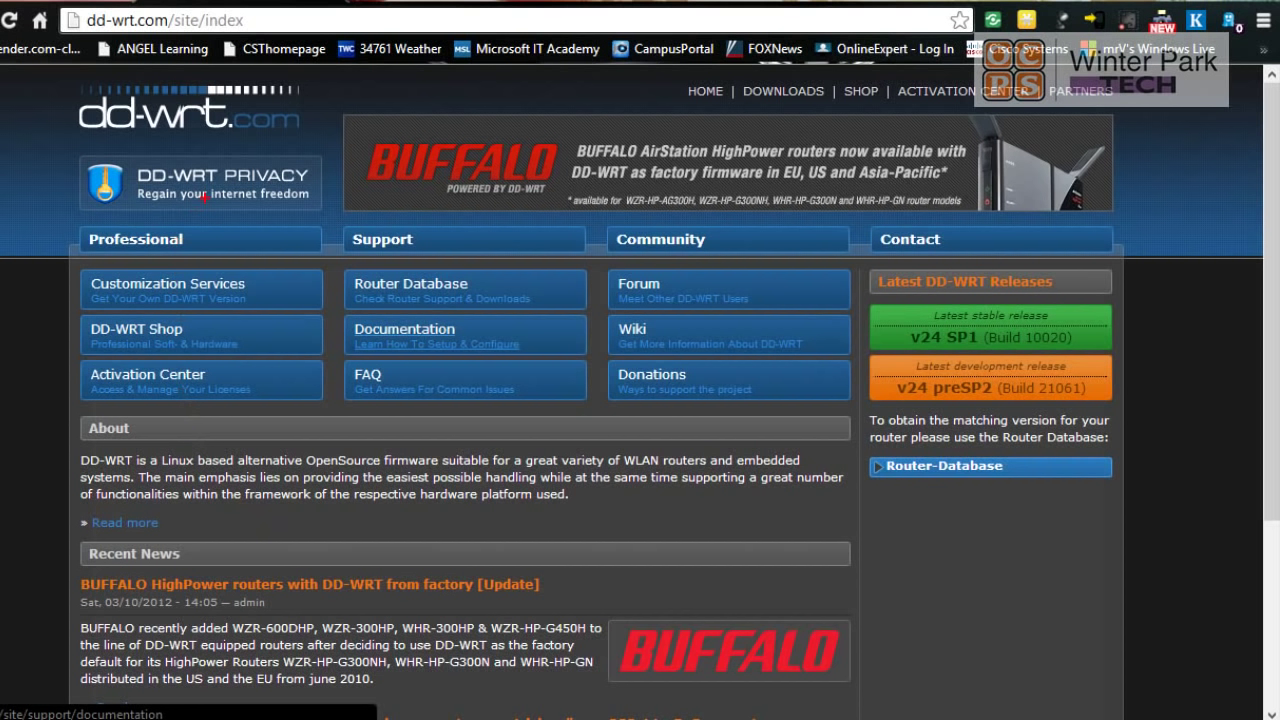
# - Switch to the dd-wrt.com website and look over its home page
pyautogui.moveTo(354, 88)
pyautogui.mouseDown()
pyautogui.moveTo(272, 68)
pyautogui.moveTo(58, 67)
pyautogui.moveTo(38, 140)
pyautogui.moveTo(264, 166)
pyautogui.moveTo(348, 116)
pyautogui.moveTo(352, 90)
pyautogui.mouseUp()
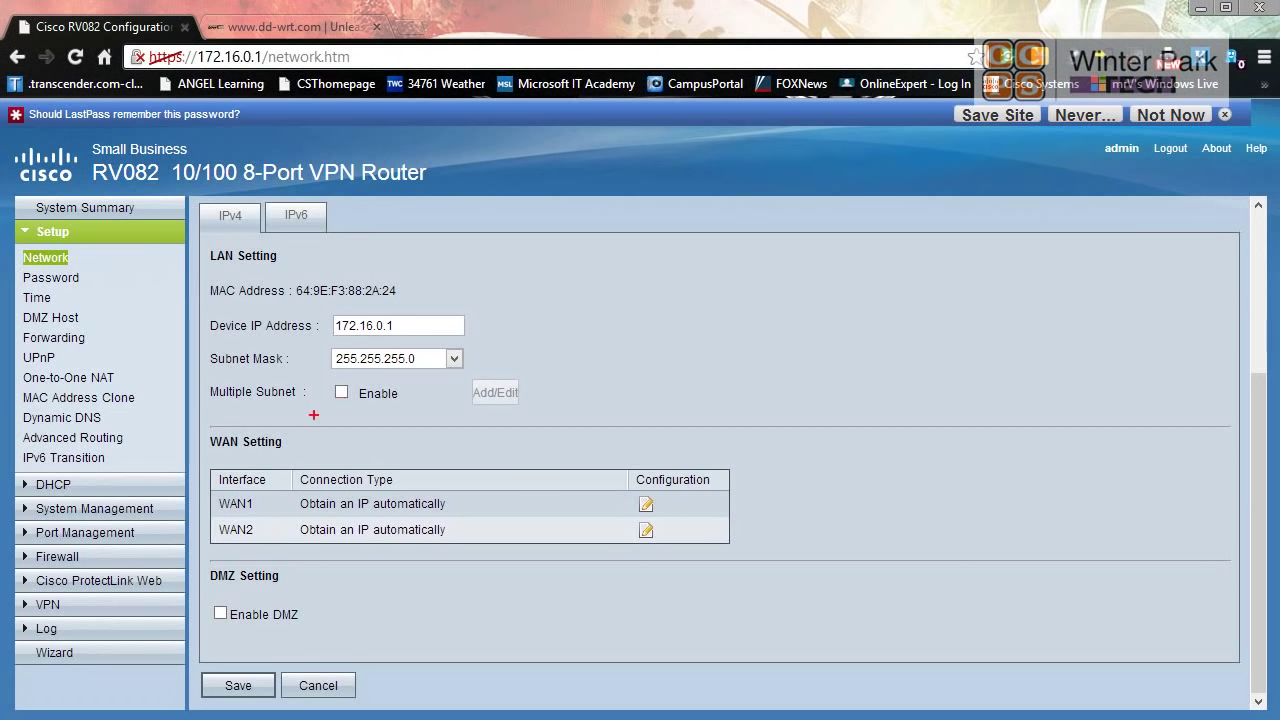
# - Return to the router's Network page and examine the Multiple Subnet and Enable DMZ options
pyautogui.moveTo(313, 414); pyautogui.dragTo(393, 408)
pyautogui.moveTo(212, 636)
pyautogui.mouseDown()
pyautogui.moveTo(318, 622)
pyautogui.moveTo(244, 588)
pyautogui.moveTo(201, 628)
pyautogui.moveTo(200, 660)
pyautogui.moveTo(262, 670)
pyautogui.moveTo(264, 716)
pyautogui.moveTo(170, 683)
pyautogui.mouseUp()
pyautogui.press('Escape')
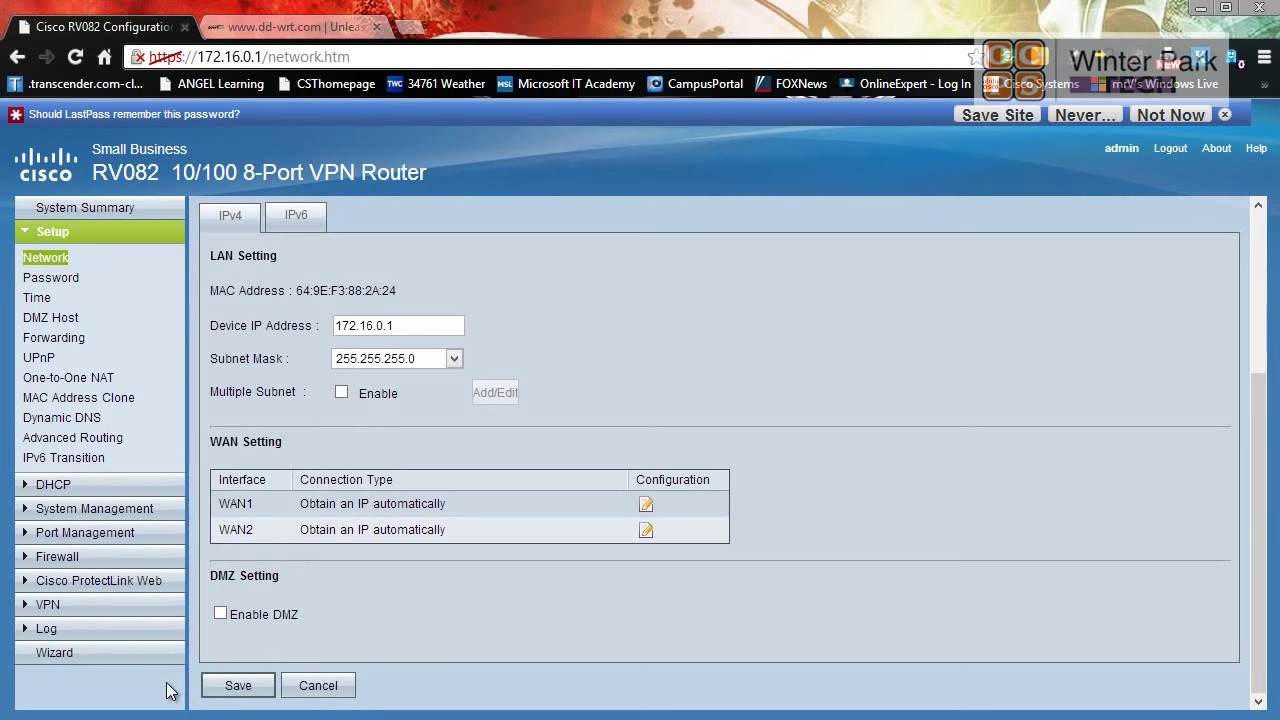
# - Open the WAN1 connection settings and preview the PPPoE, PPTP and Transparent Bridge connection types
pyautogui.click(646, 504)
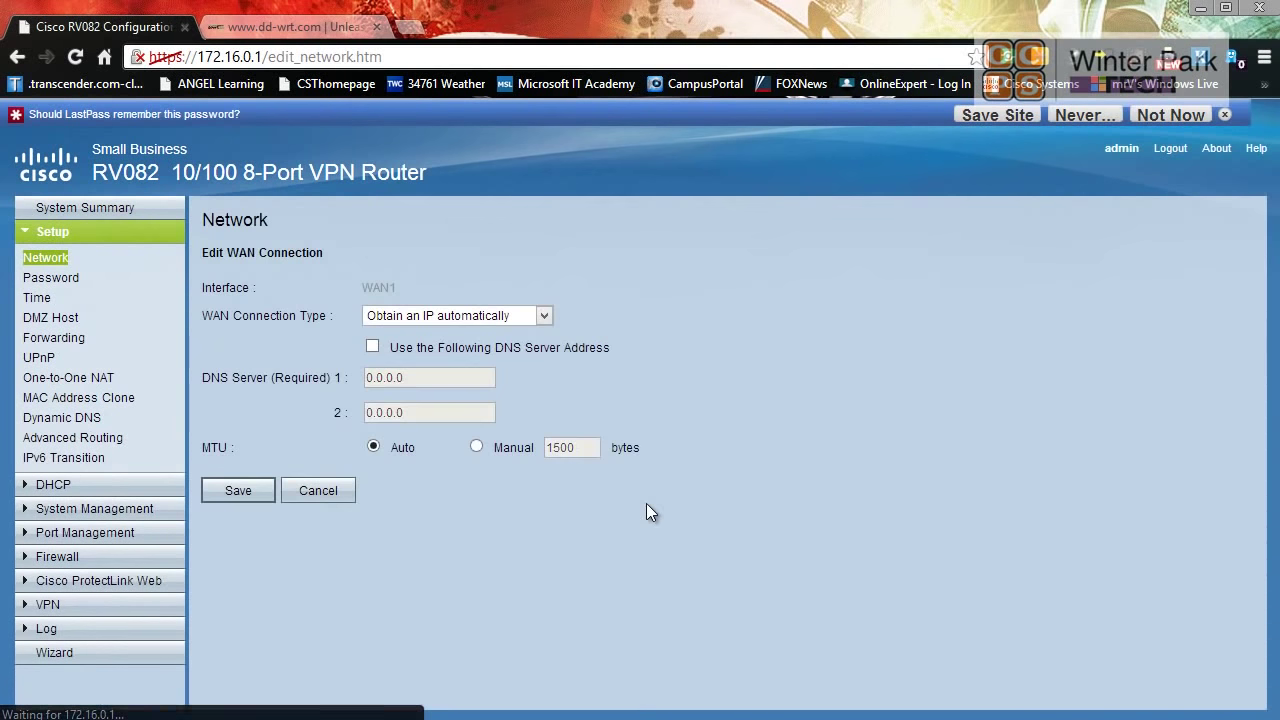
pyautogui.click(544, 317)
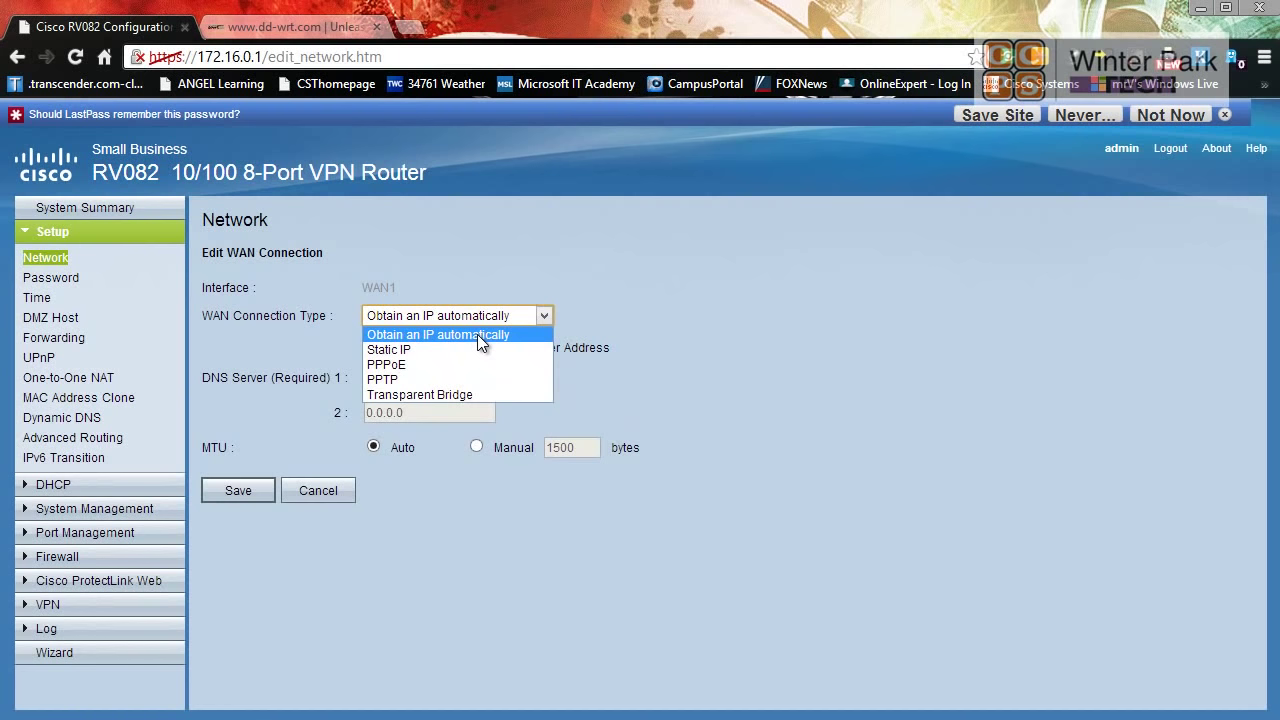
pyautogui.click(398, 364)
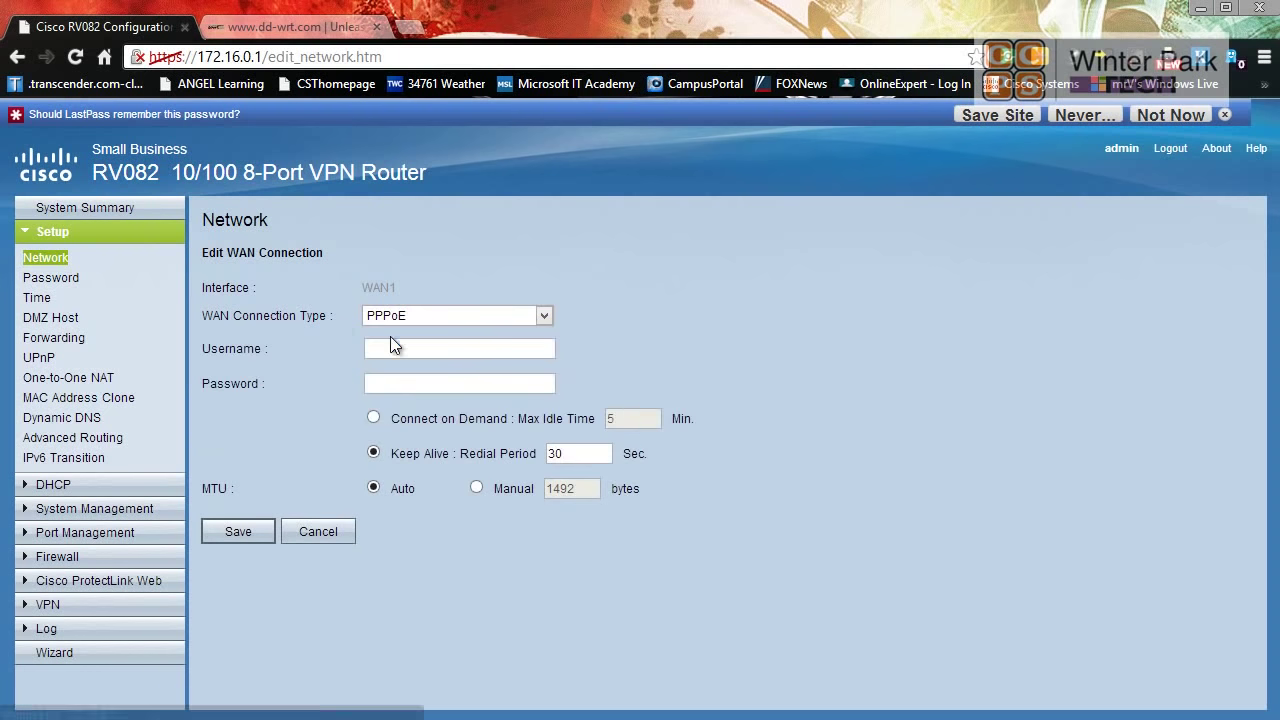
pyautogui.click(545, 316)
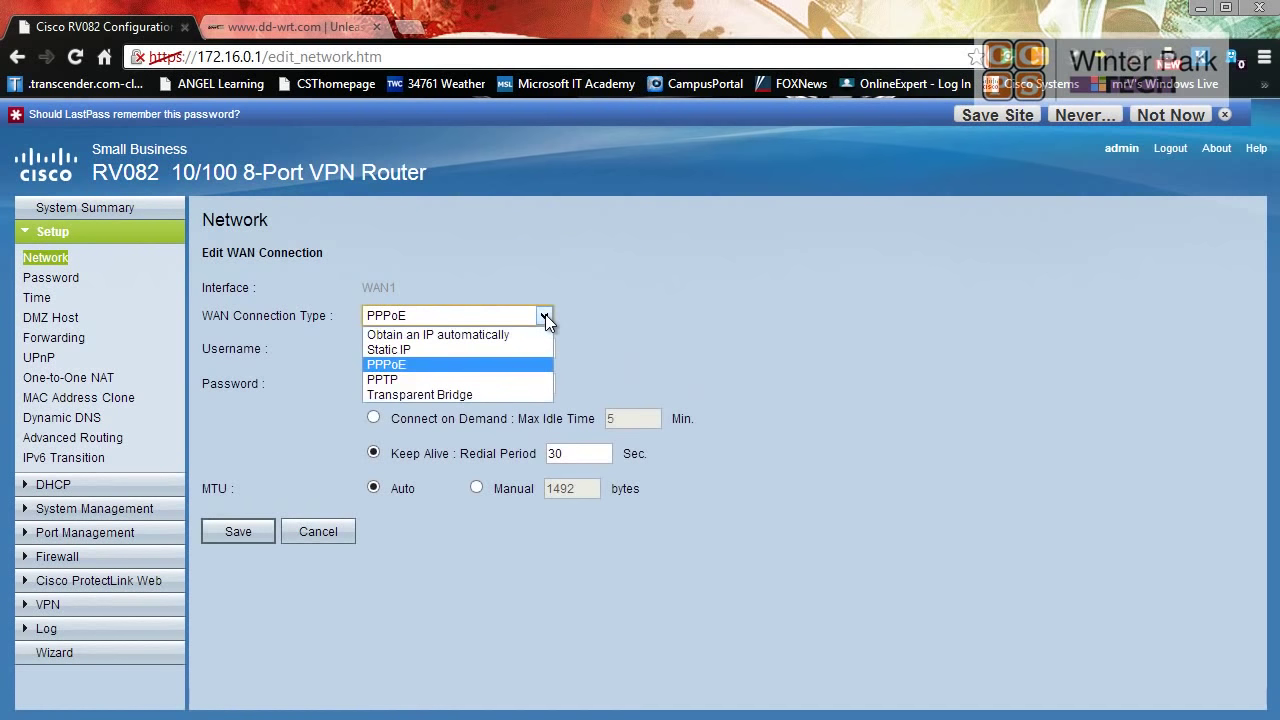
pyautogui.click(383, 380)
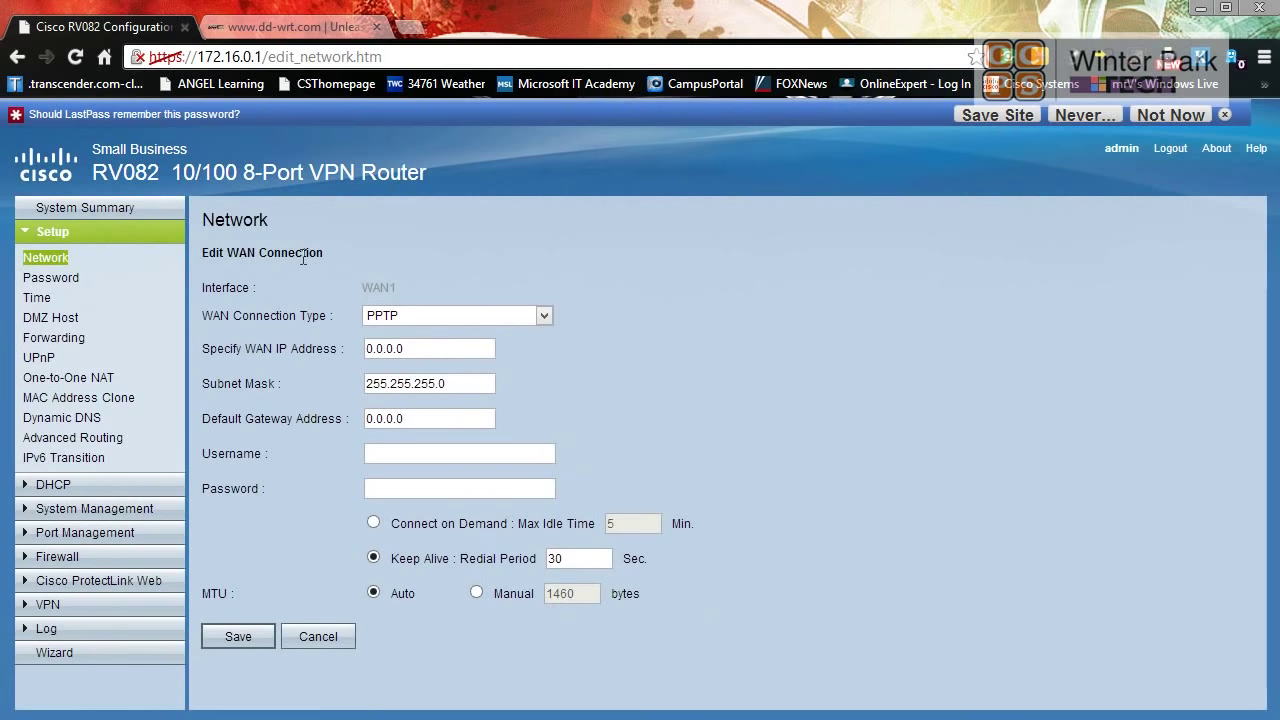
pyautogui.press('Down')
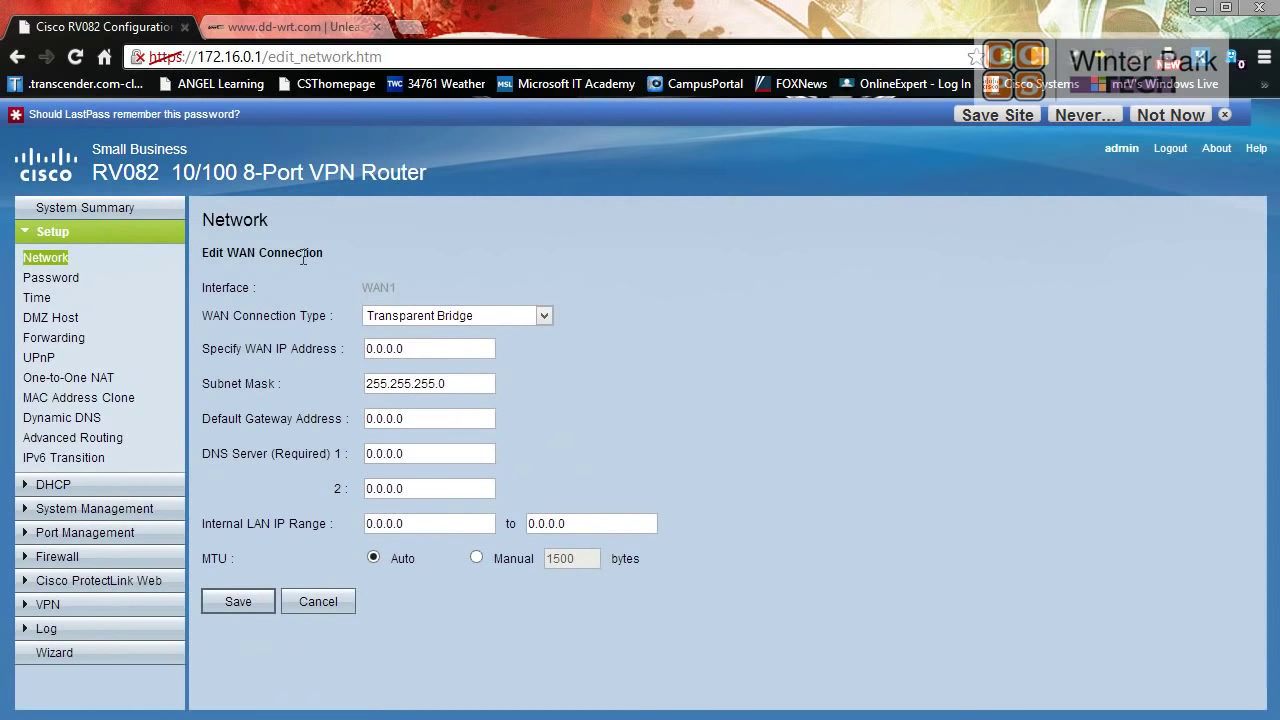
# - Set WAN1's connection type to Obtain an IP automatically and review its DNS server options
pyautogui.click(367, 316)
pyautogui.click(375, 331)
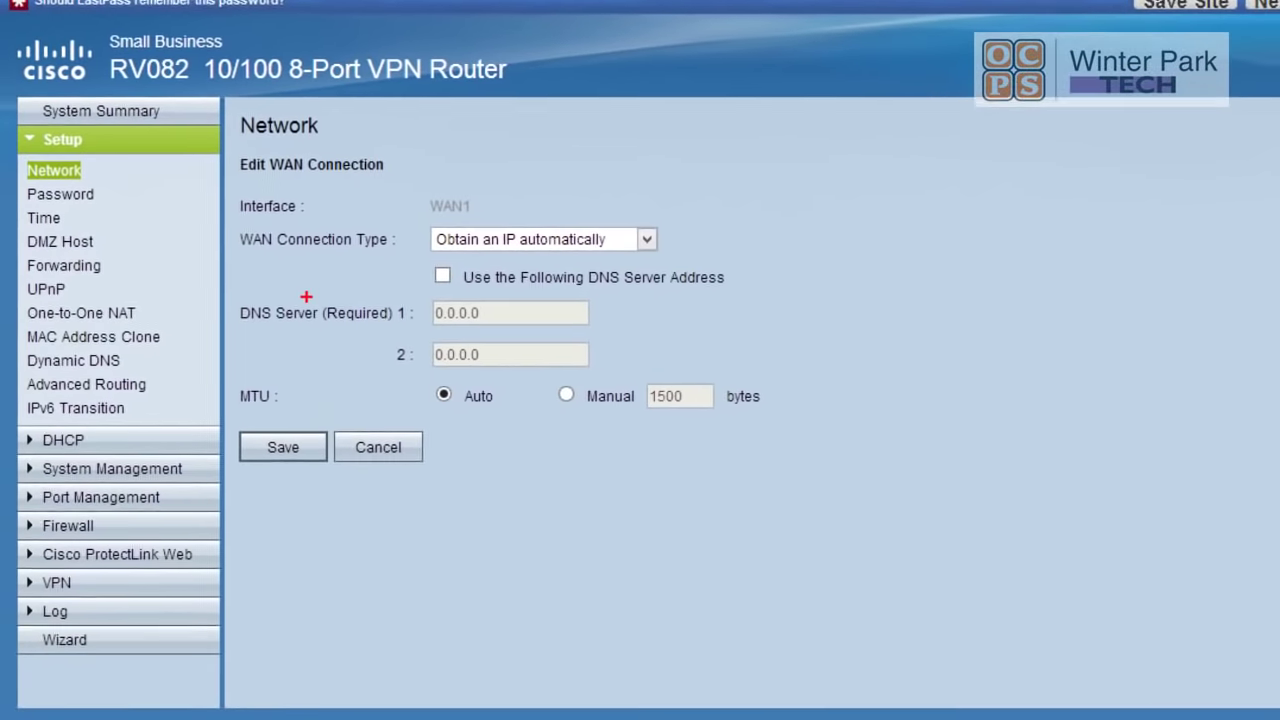
pyautogui.moveTo(231, 276)
pyautogui.mouseDown()
pyautogui.moveTo(636, 298)
pyautogui.moveTo(644, 376)
pyautogui.moveTo(272, 391)
pyautogui.moveTo(245, 360)
pyautogui.moveTo(234, 266)
pyautogui.mouseUp()
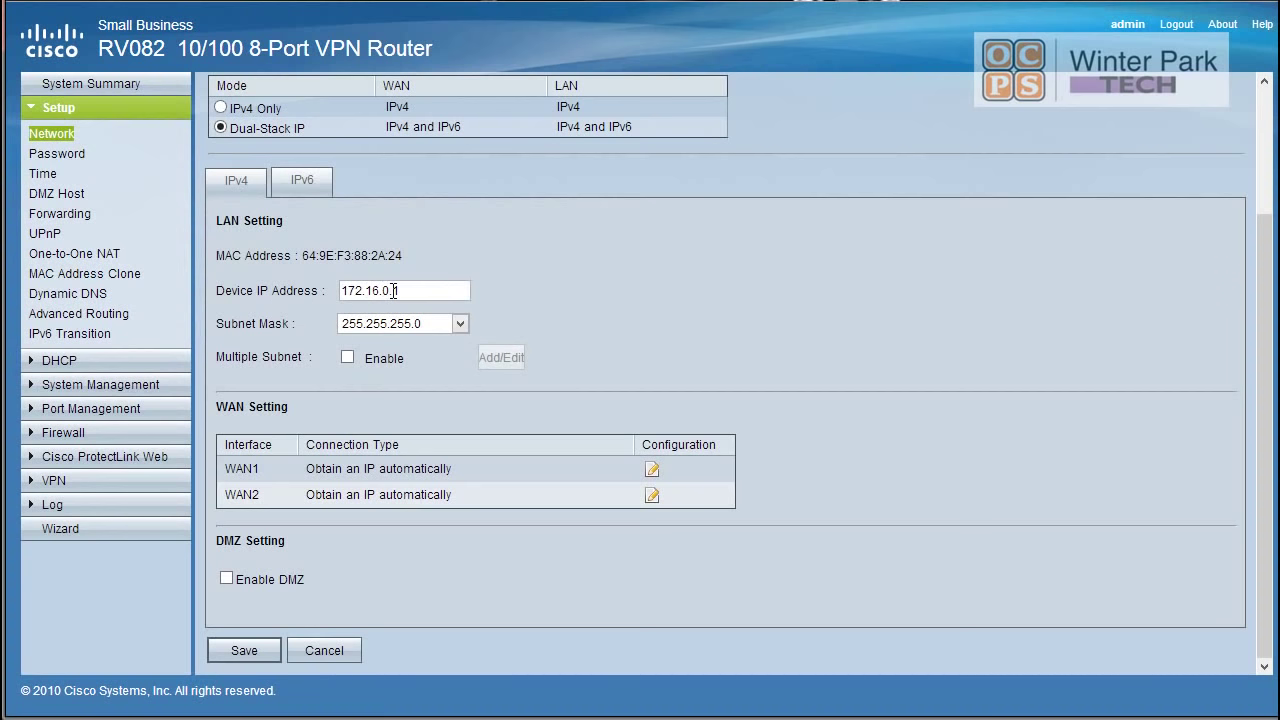
# - Review the router's Device IP Address in the IPv4 LAN settings
pyautogui.click(406, 290)
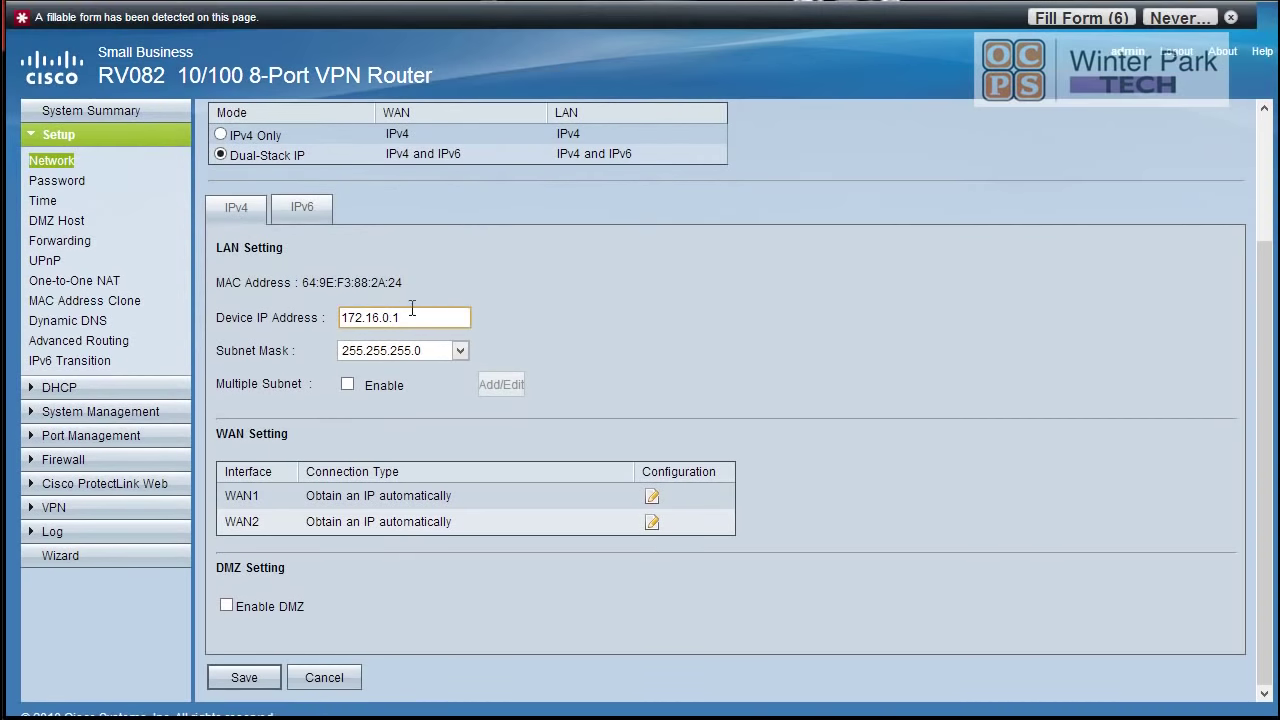
pyautogui.moveTo(414, 317); pyautogui.dragTo(340, 316)
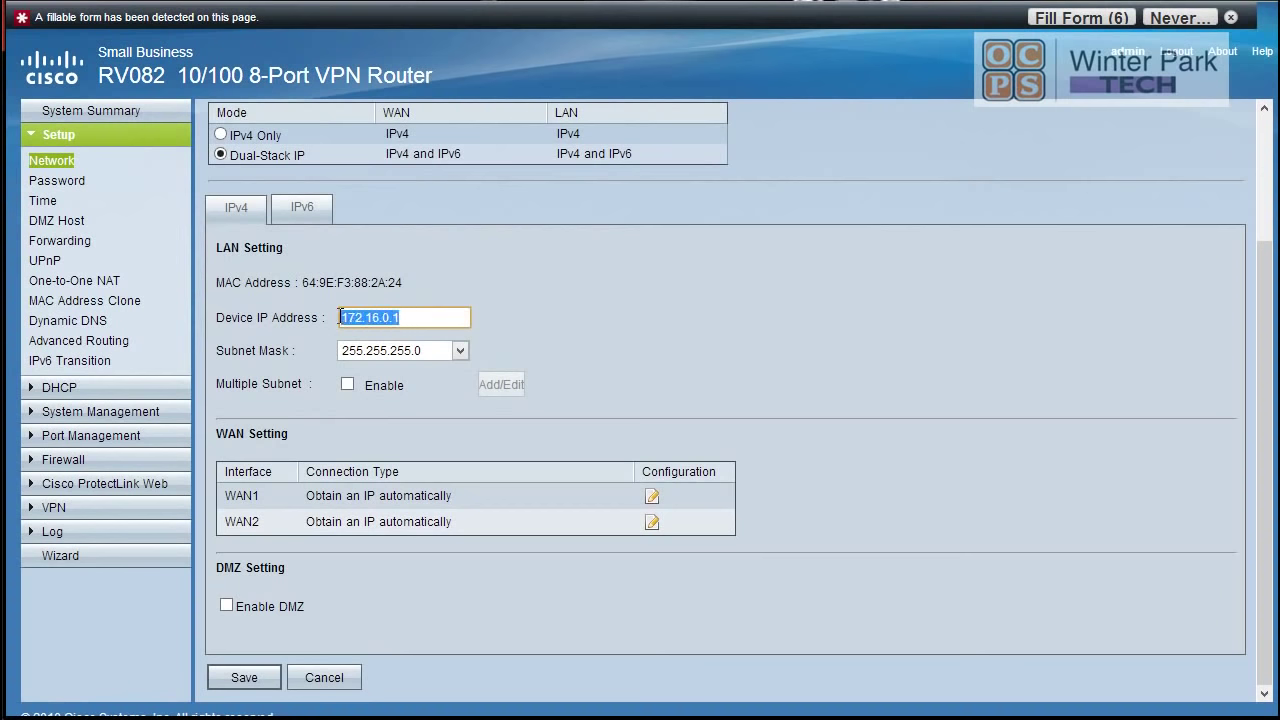
pyautogui.click(570, 364)
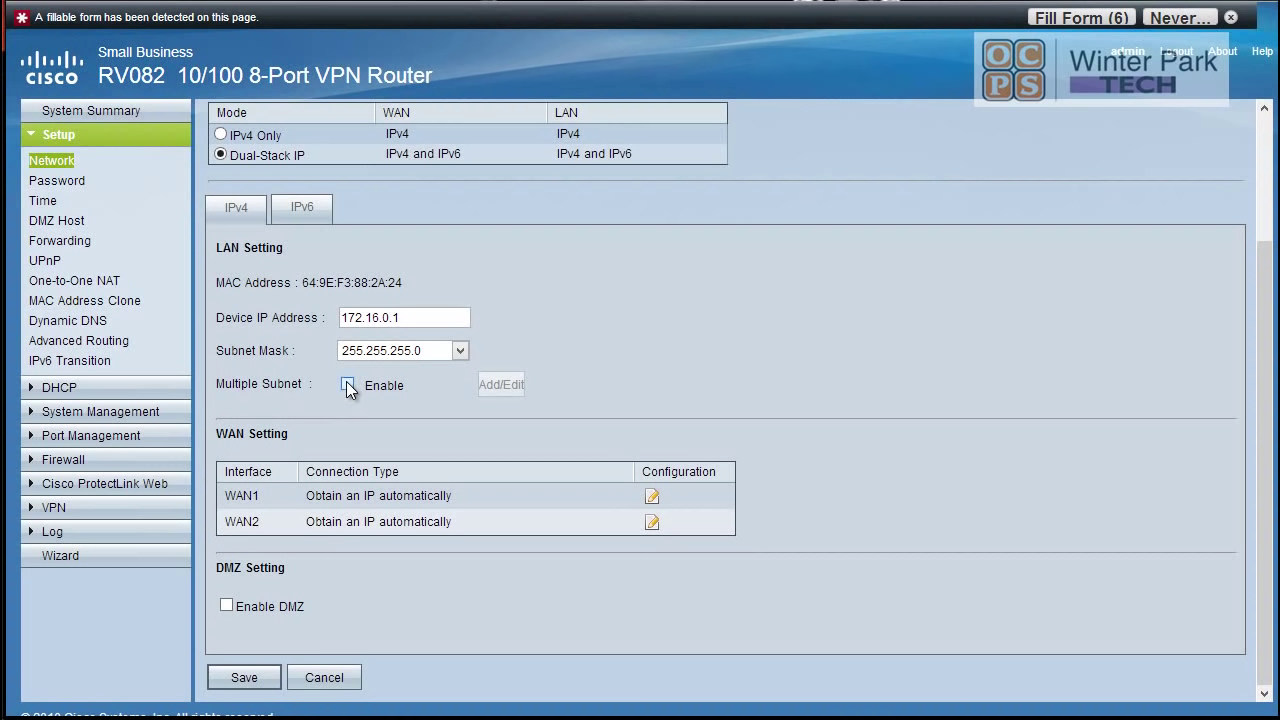
# - Enable Multiple Subnet in the LAN settings and open the subnet list for editing
pyautogui.click(346, 383)
pyautogui.click(501, 386)
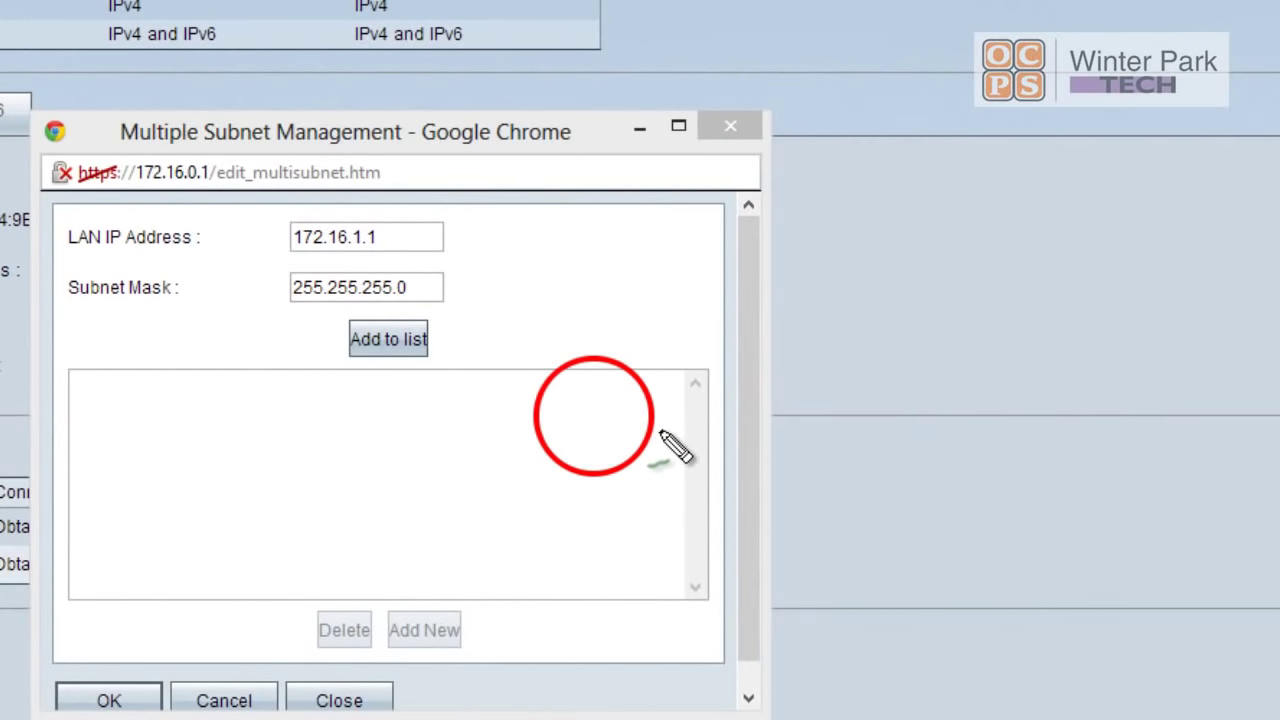
pyautogui.moveTo(657, 412); pyautogui.dragTo(798, 394)
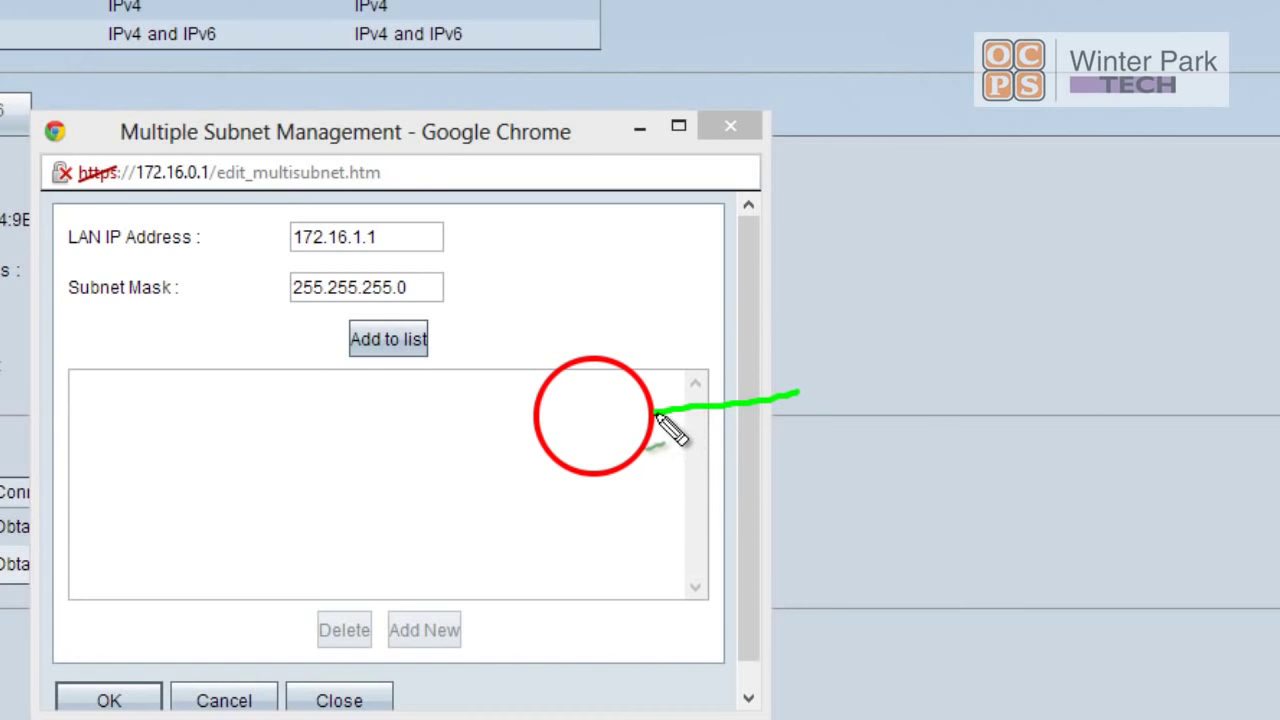
pyautogui.moveTo(656, 413); pyautogui.dragTo(774, 479)
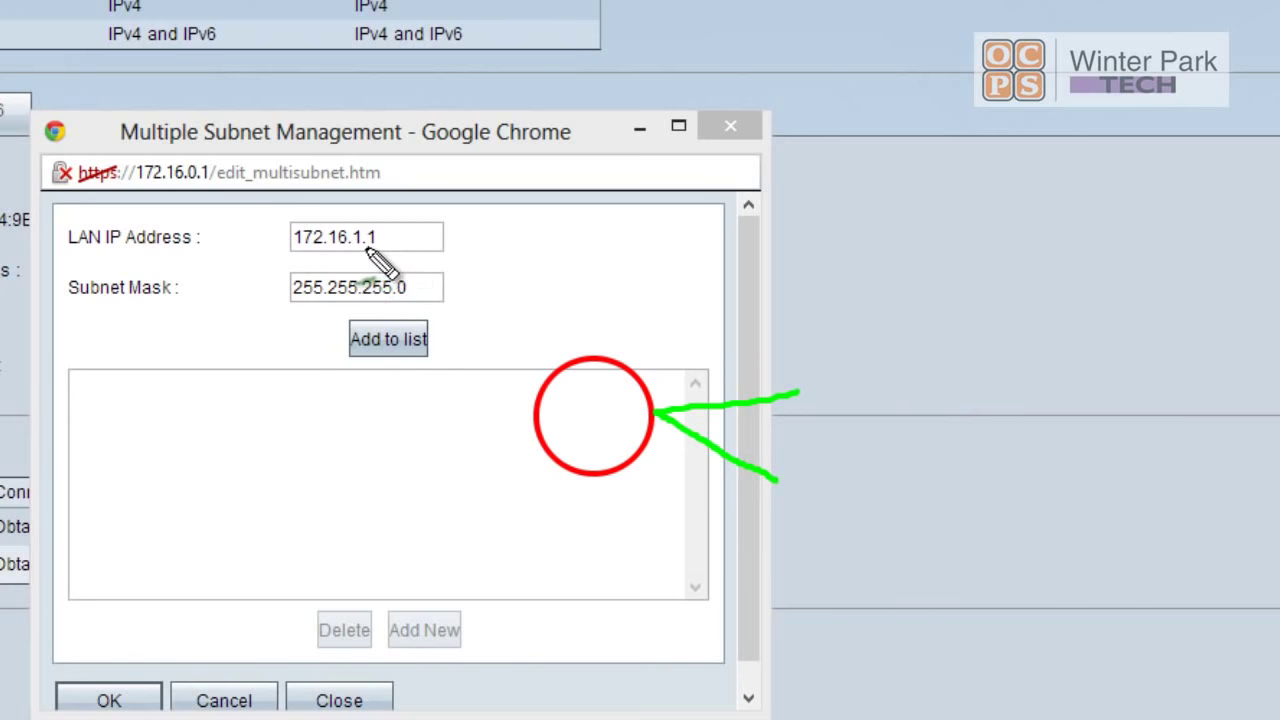
pyautogui.moveTo(290, 246)
pyautogui.mouseDown()
pyautogui.moveTo(409, 250)
pyautogui.moveTo(380, 210)
pyautogui.moveTo(284, 256)
pyautogui.mouseUp()
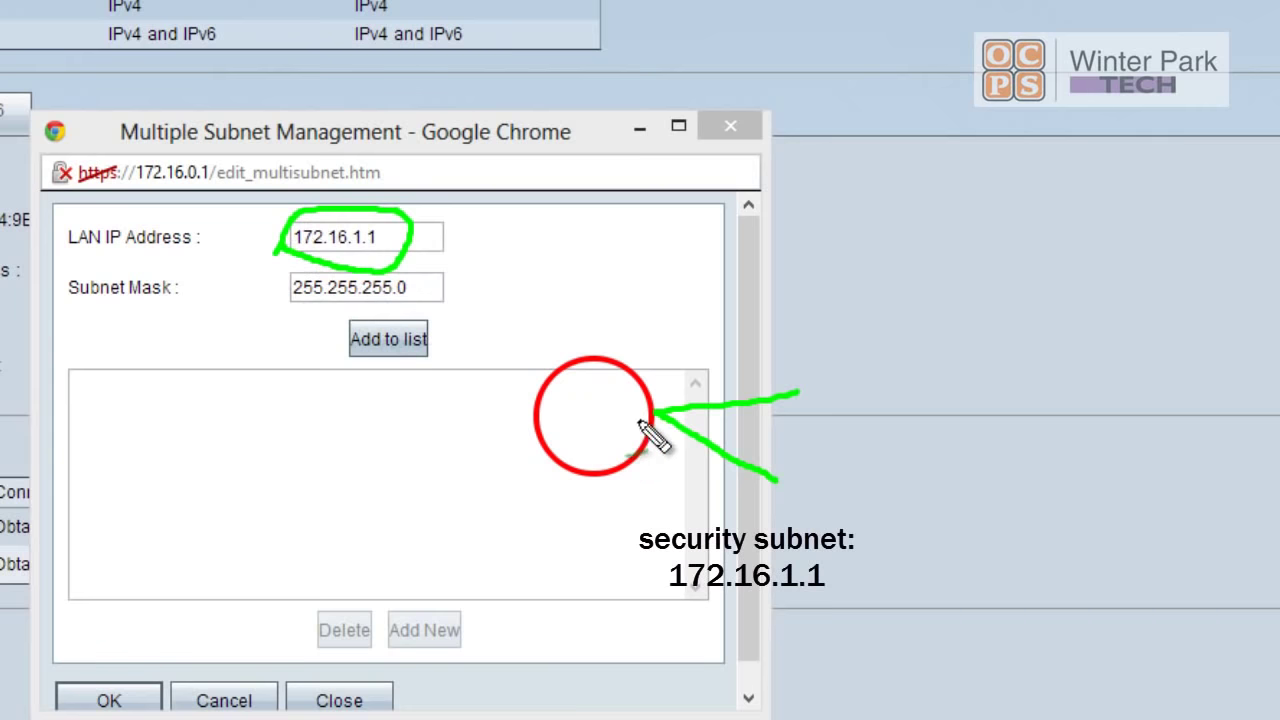
pyautogui.moveTo(657, 412); pyautogui.dragTo(658, 460)
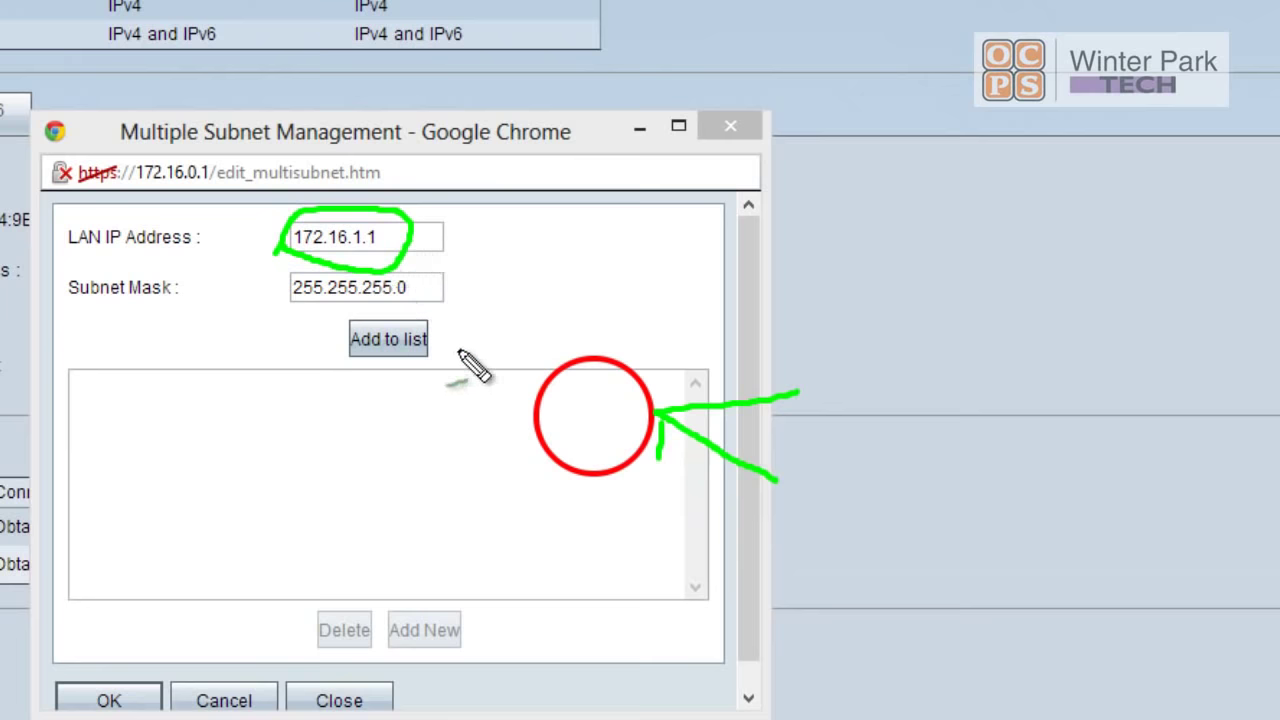
pyautogui.press('Escape')
# - Add the subnet 172.16.1.1 with mask 255.255.255.0 to the multiple subnet list and confirm it
pyautogui.click(390, 340)
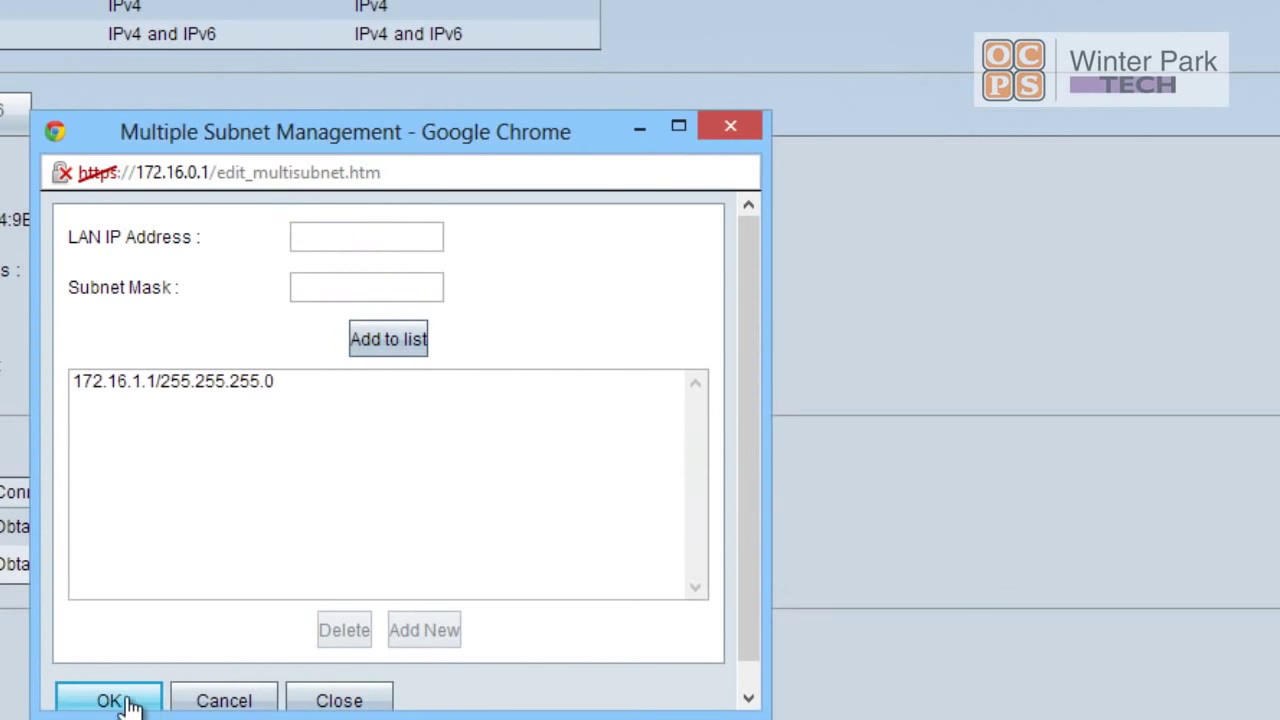
pyautogui.click(115, 702)
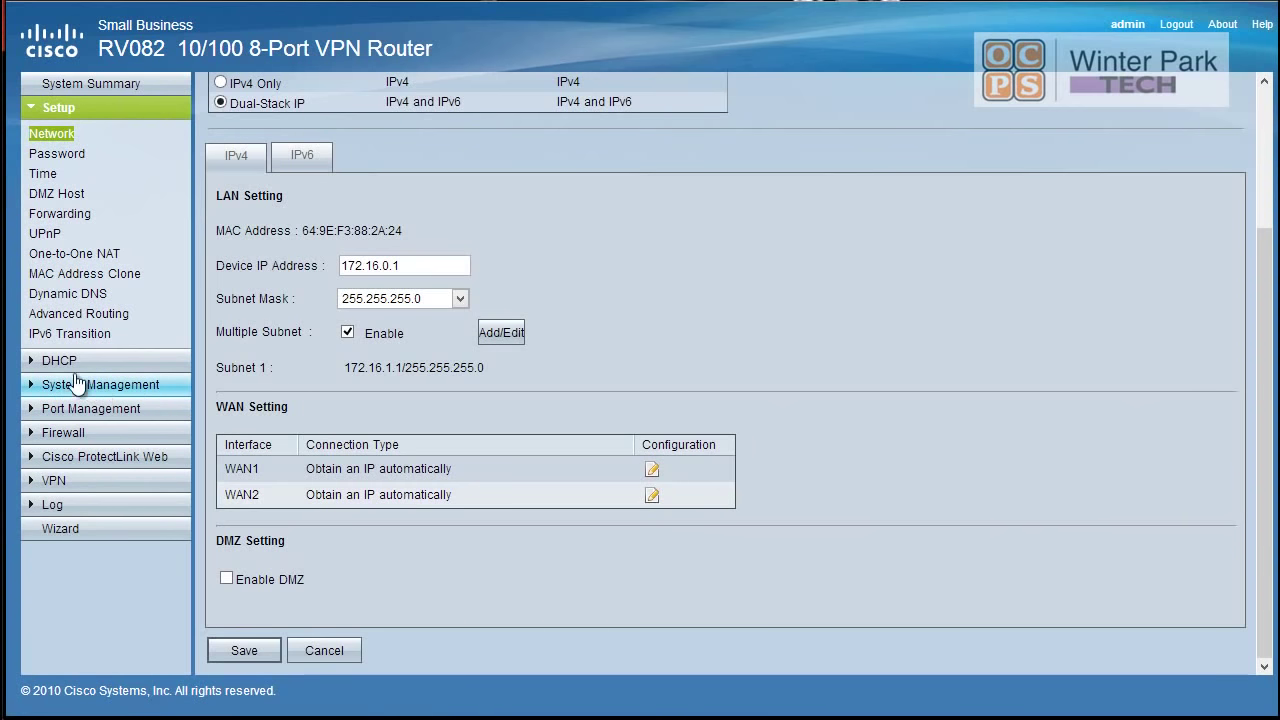
# - In the router's Port Setup, assign LAN port 4 to VLAN4 and LAN port 2 to VLAN2
pyautogui.click(88, 410)
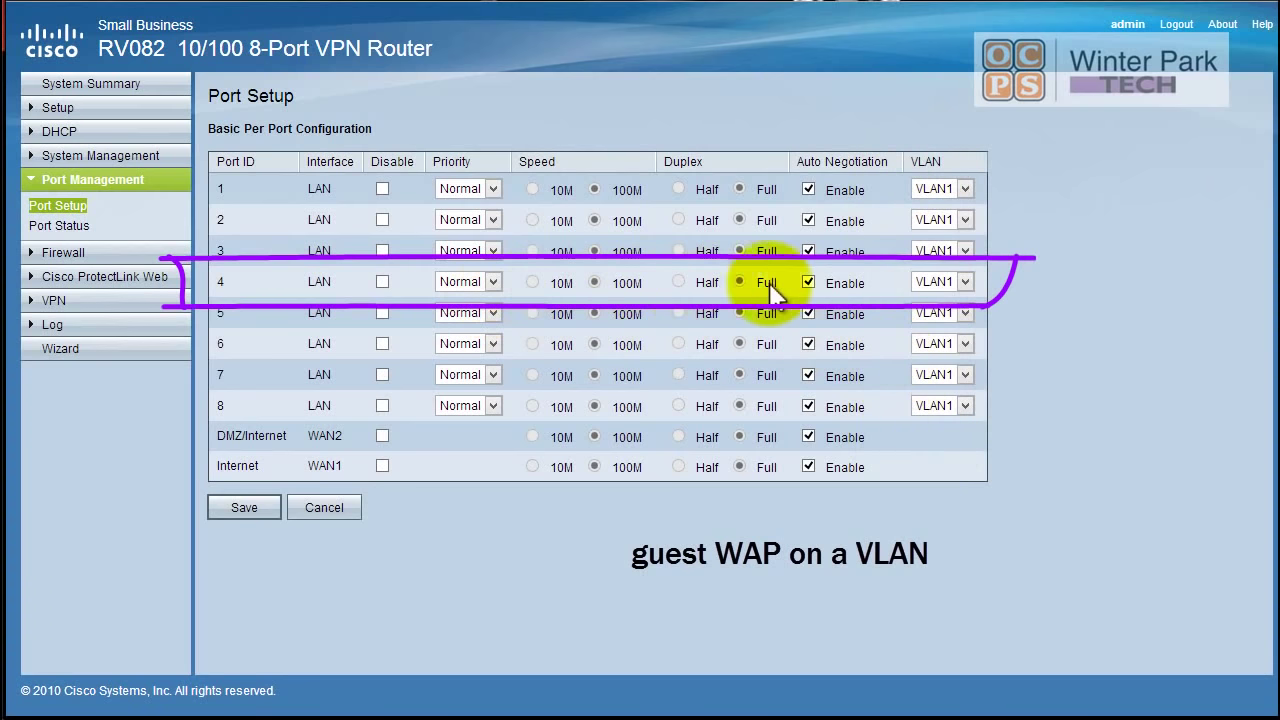
pyautogui.click(966, 283)
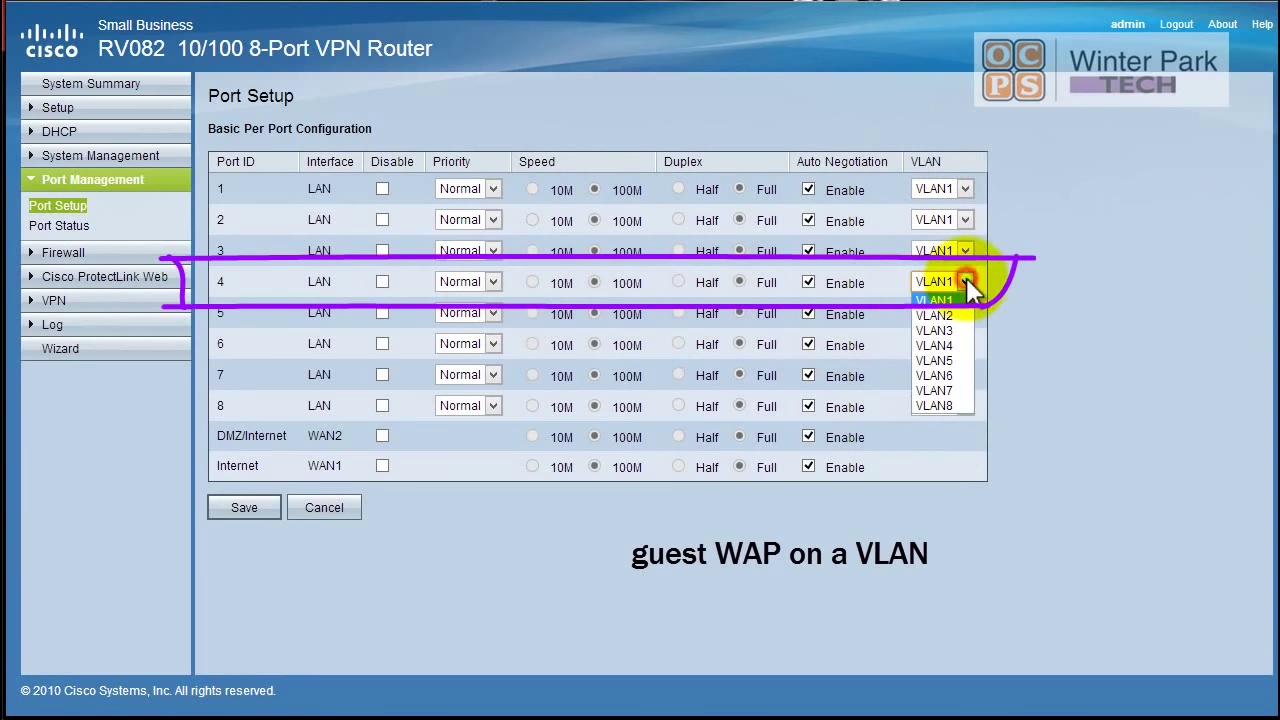
pyautogui.click(944, 346)
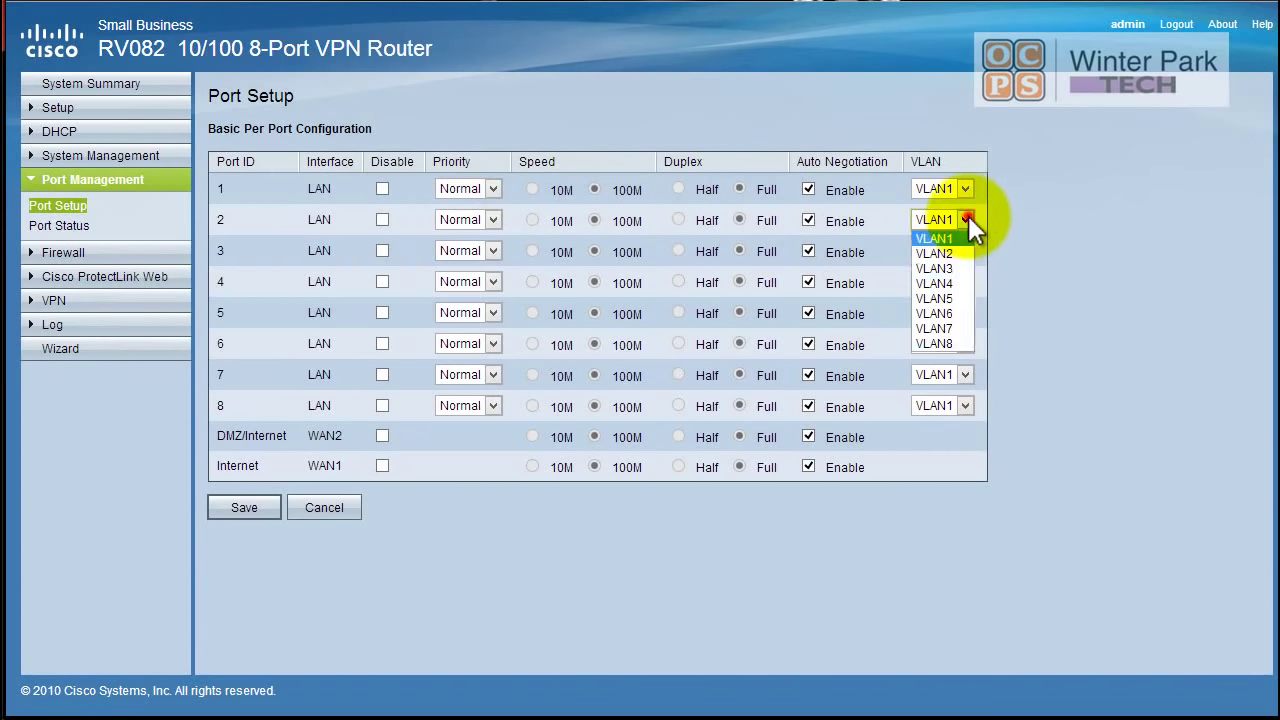
pyautogui.click(950, 253)
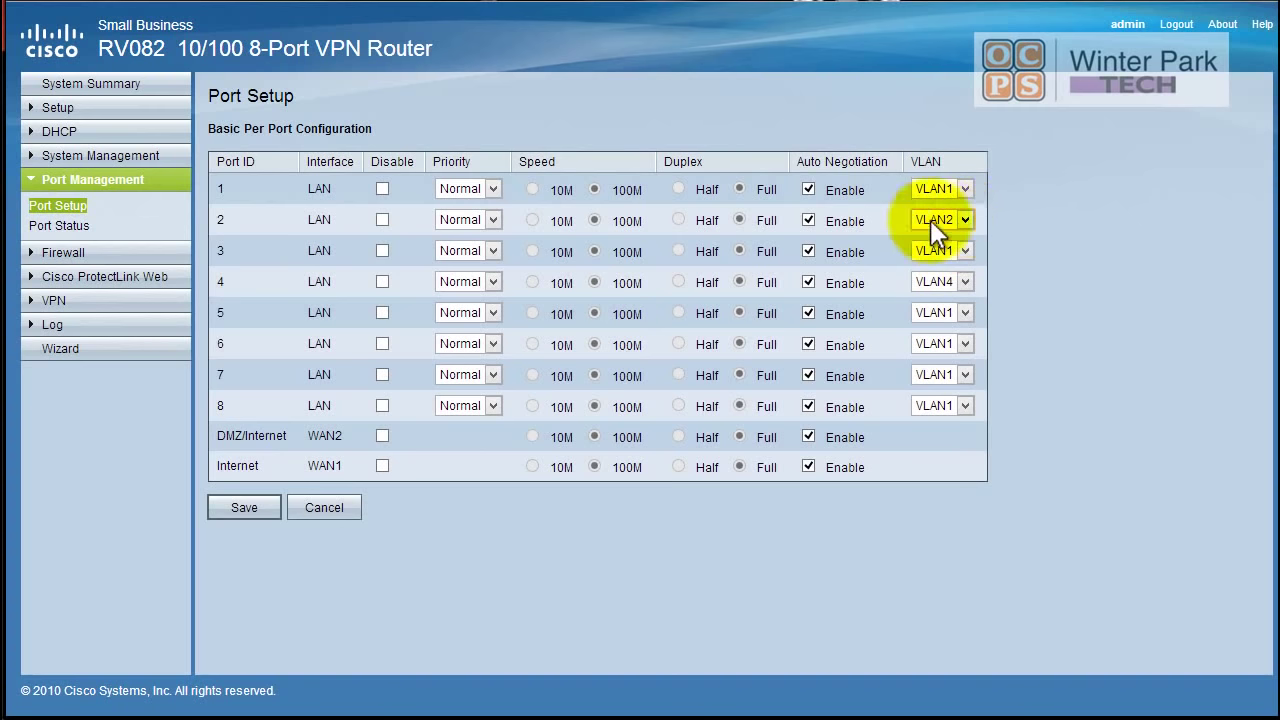